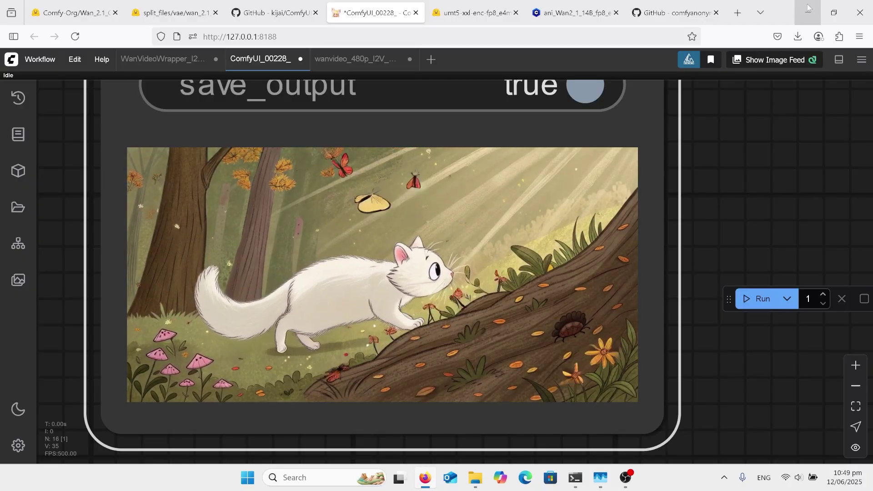
Review the output video preview, the Start Frame source image, and the positive and negative prompt texts.
scroll(530, 244, "down", 12)
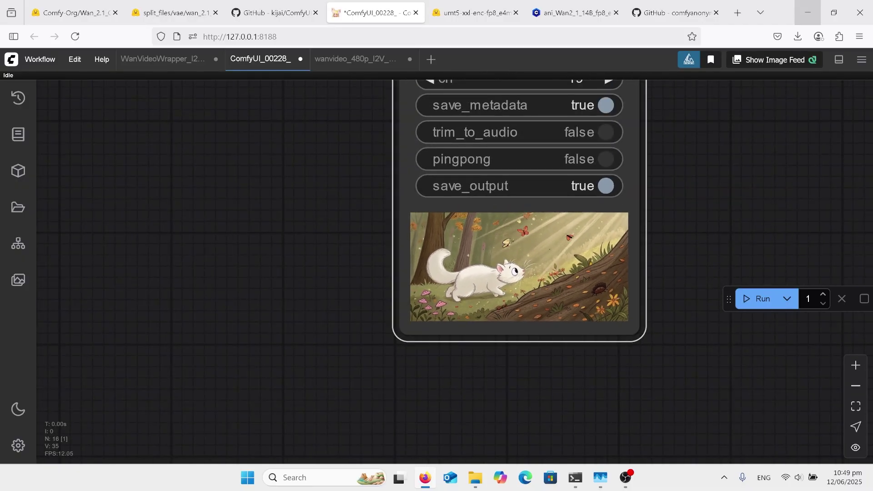
scroll(604, 298, "down", 9)
left_click_drag(387, 309, 445, 309)
scroll(409, 297, "up", 1)
left_click_drag(359, 277, 537, 258)
left_click(496, 214)
scroll(282, 359, "up", 7)
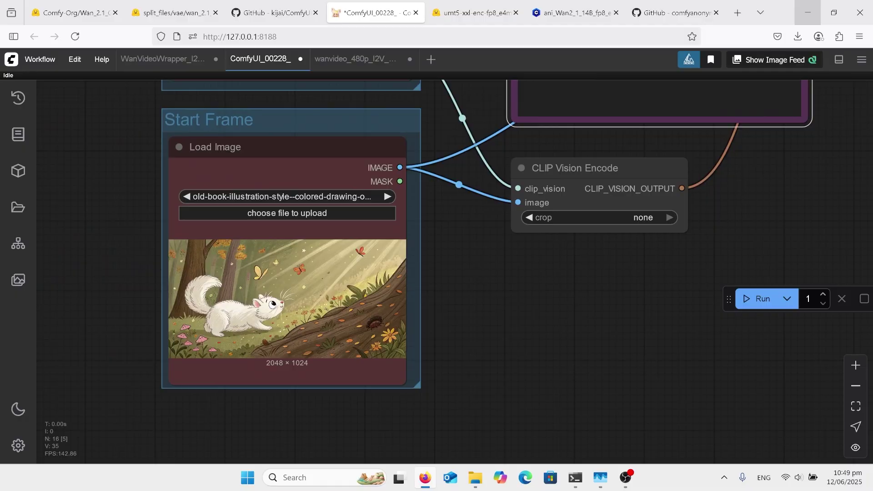
scroll(416, 333, "up", 3)
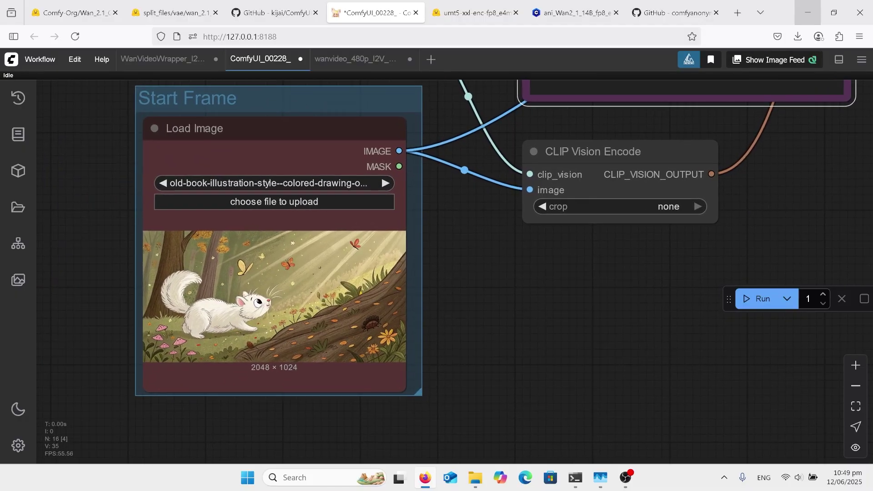
scroll(416, 357, "up", 1)
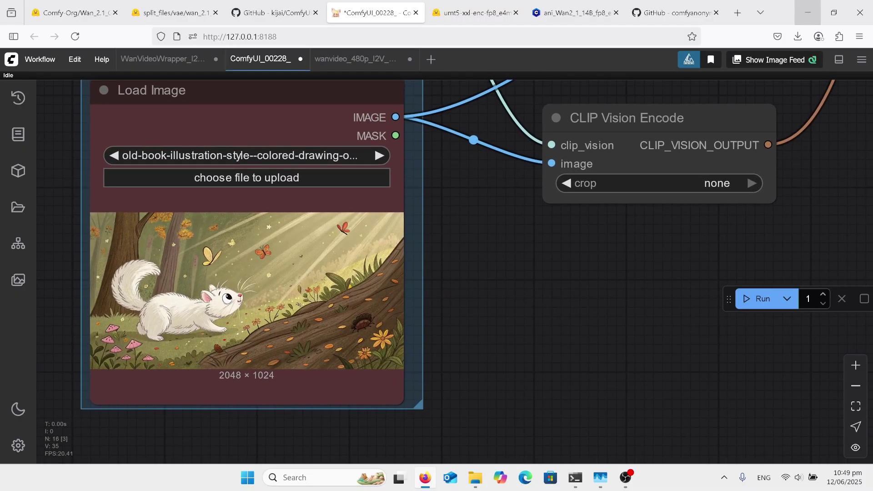
scroll(564, 250, "down", 3)
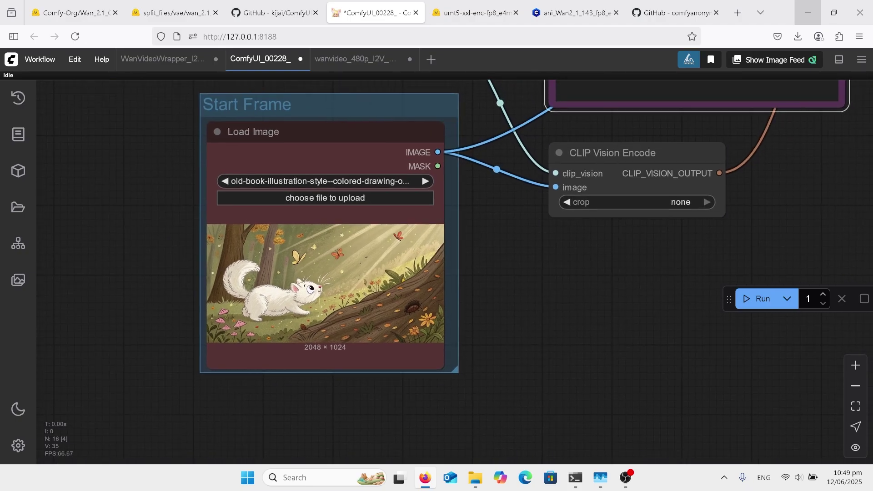
scroll(420, 190, "up", 4)
scroll(367, 250, "down", 2)
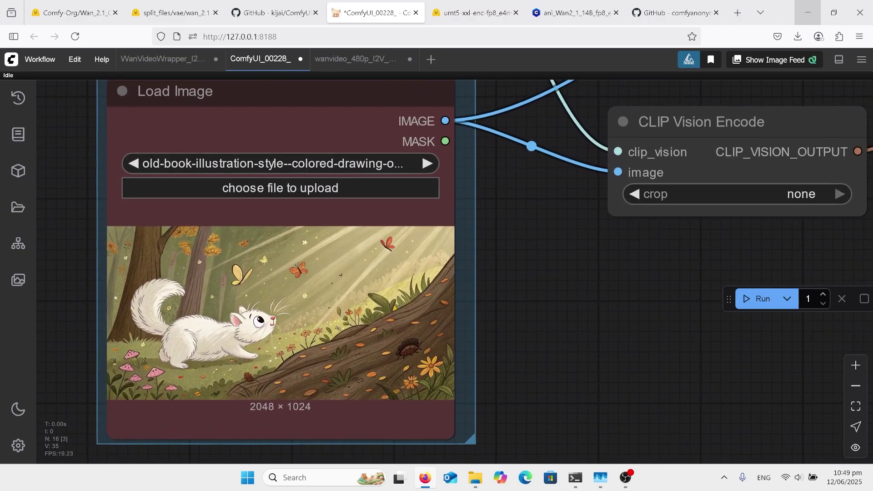
scroll(492, 322, "down", 2)
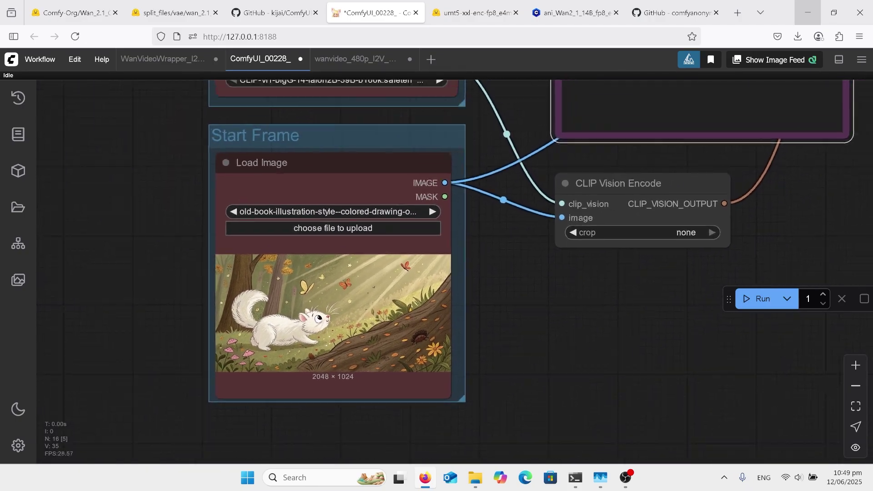
left_click_drag(491, 323, 426, 320)
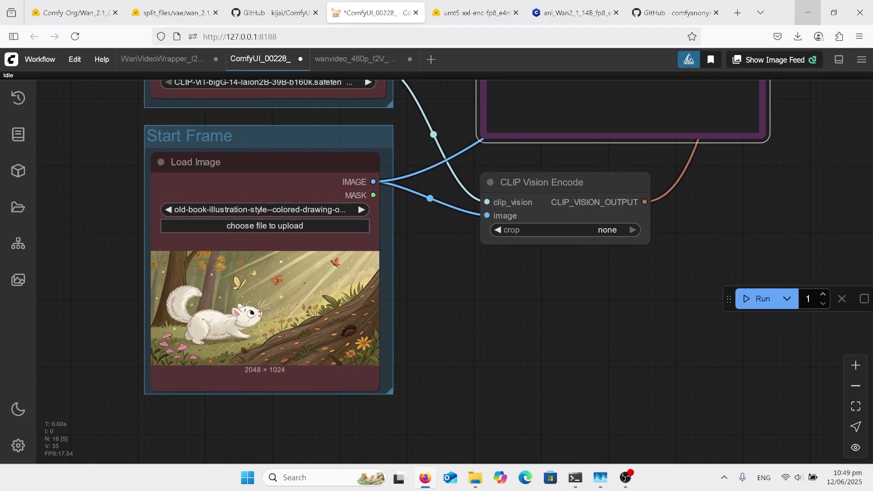
scroll(490, 275, "up", 2)
scroll(454, 295, "down", 2)
scroll(454, 296, "down", 3)
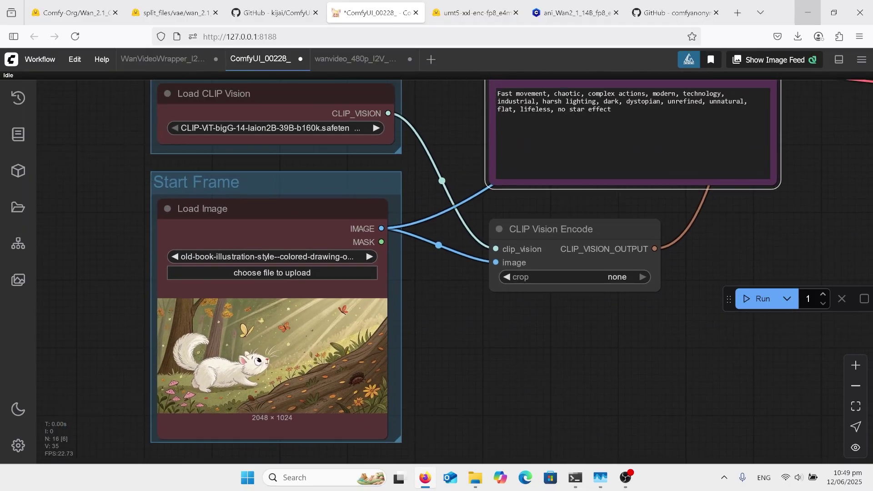
scroll(523, 164, "up", 10)
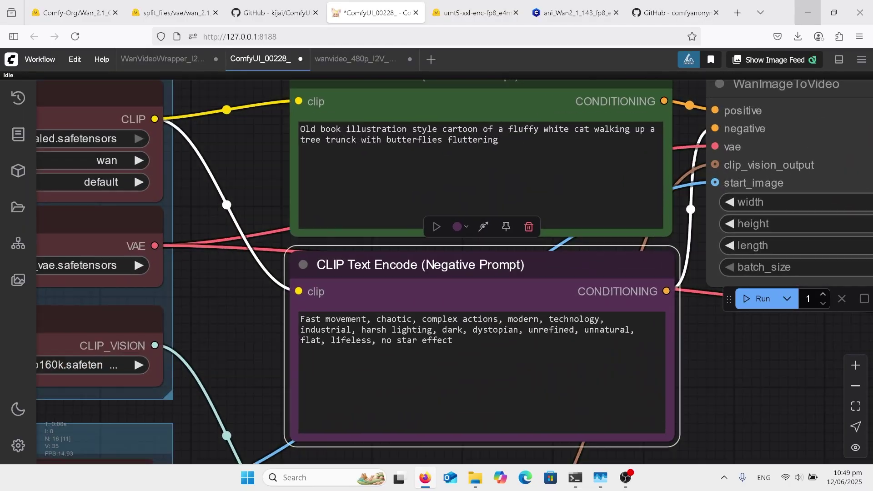
scroll(455, 272, "up", 1)
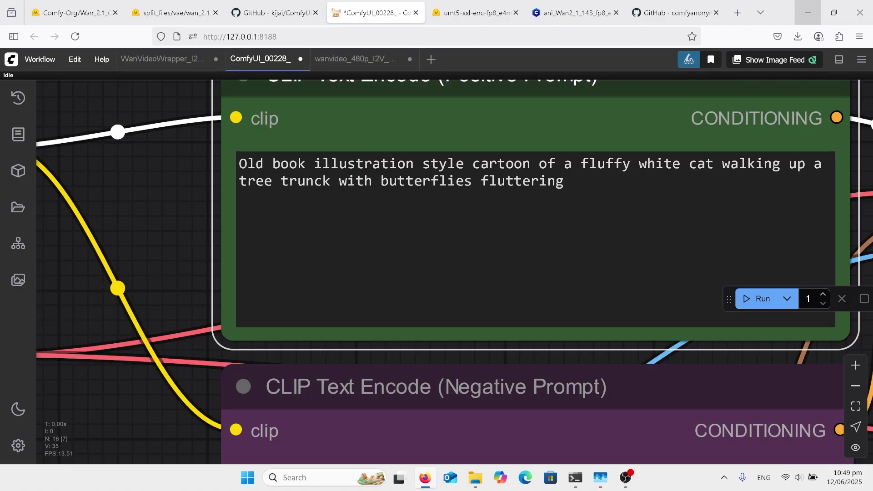
scroll(455, 228, "down", 10)
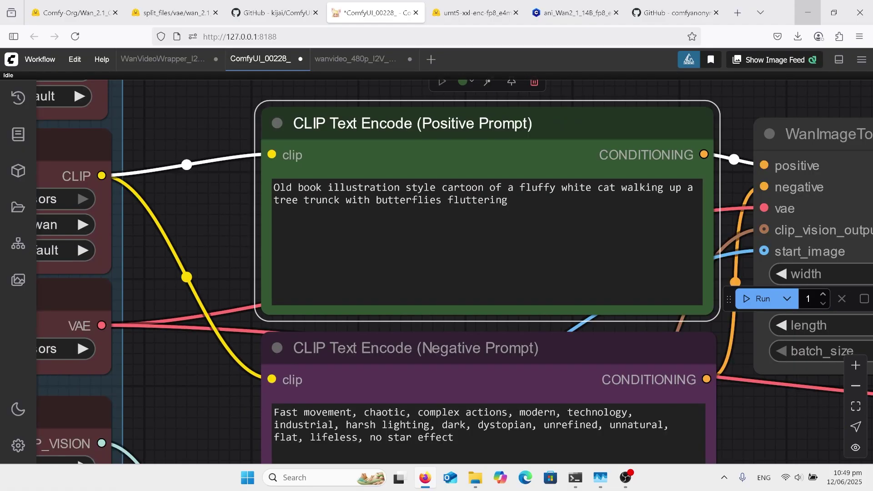
Set the Load CLIP Vision node's model to clip_vision_h.safetensors.
scroll(455, 272, "up", 1)
scroll(314, 455, "up", 3)
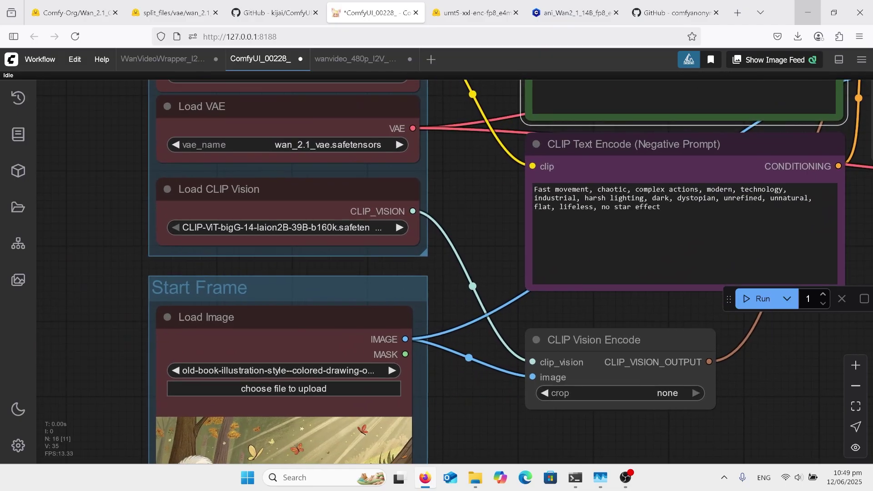
scroll(398, 96, "up", 3)
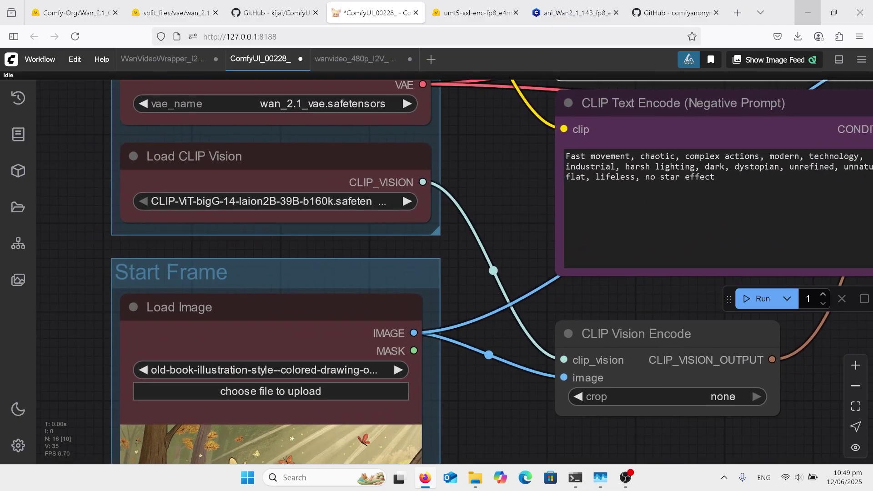
scroll(509, 391, "down", 2)
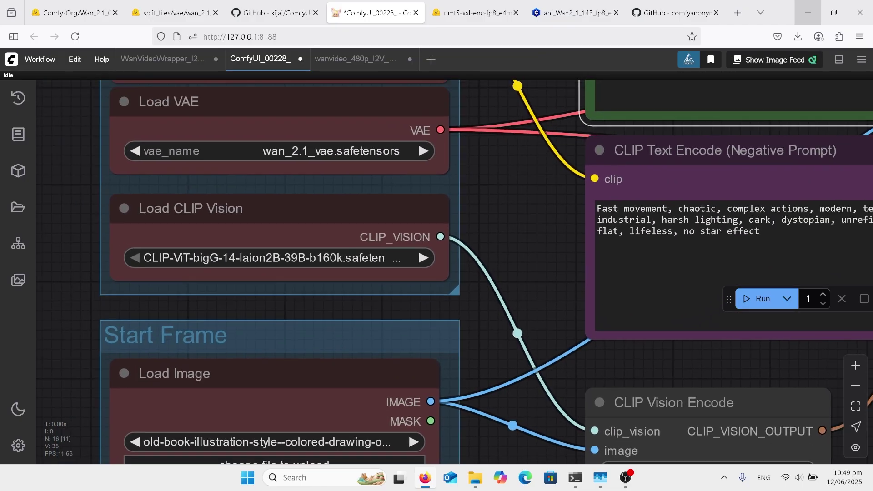
left_click_drag(509, 391, 521, 453)
scroll(546, 459, "down", 1)
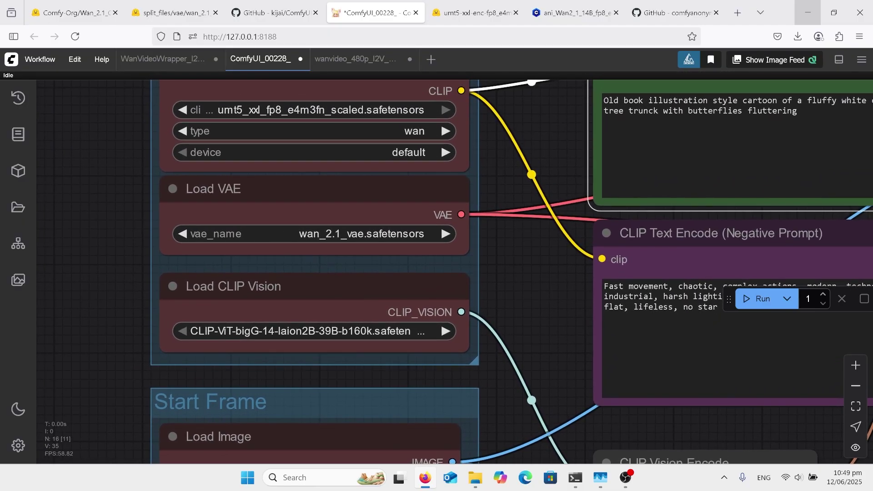
left_click(373, 329)
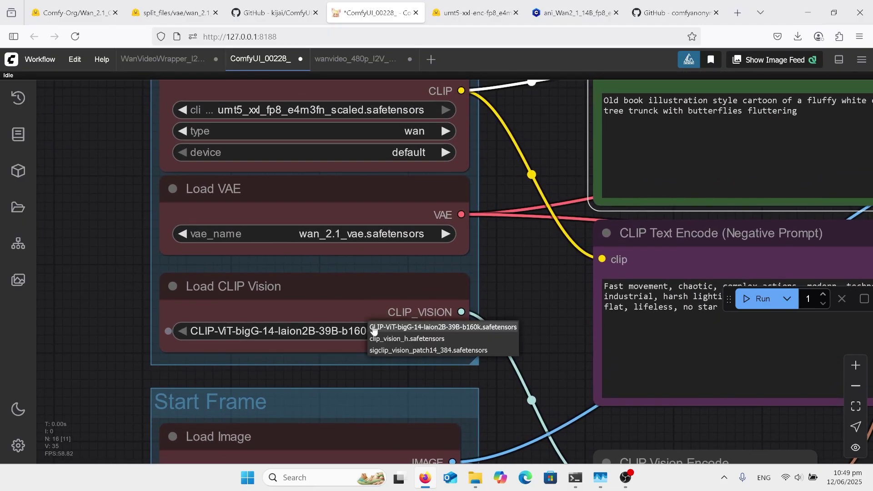
left_click(398, 340)
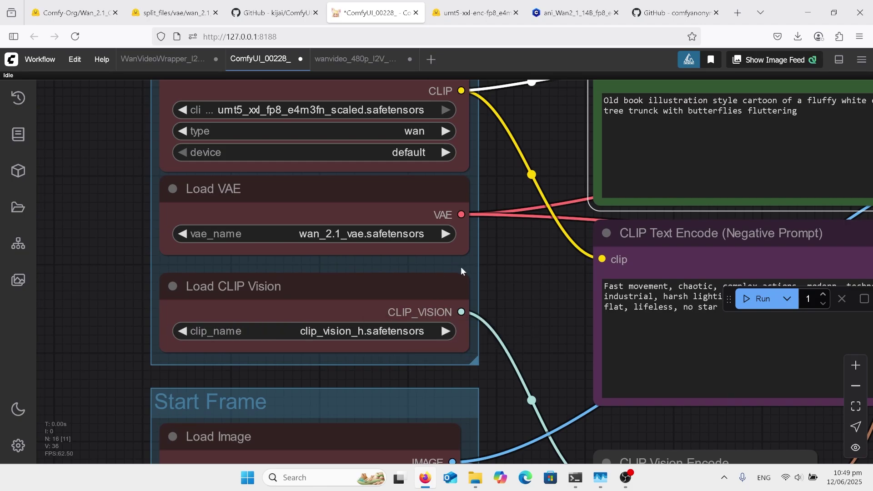
Examine the model files chosen in the Load VAE, Load CLIP and Load Diffusion Model nodes.
scroll(461, 270, "up", 3)
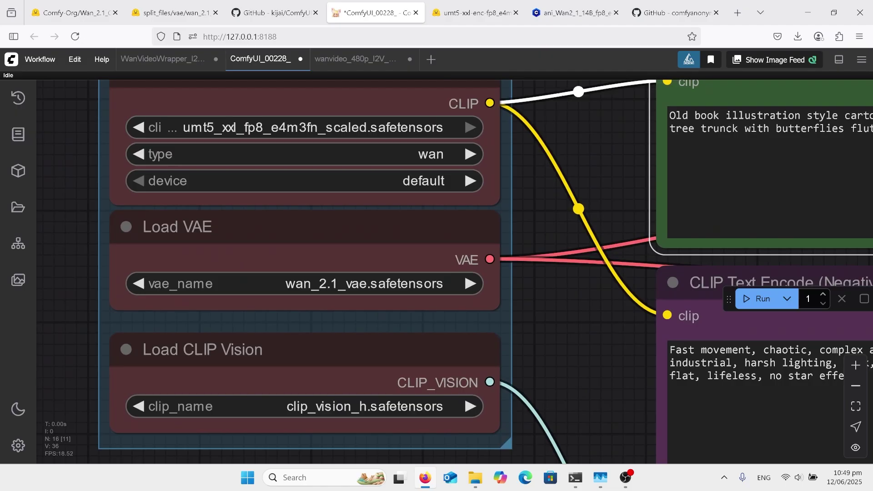
scroll(461, 291, "down", 2)
left_click(391, 287)
scroll(391, 286, "up", 2)
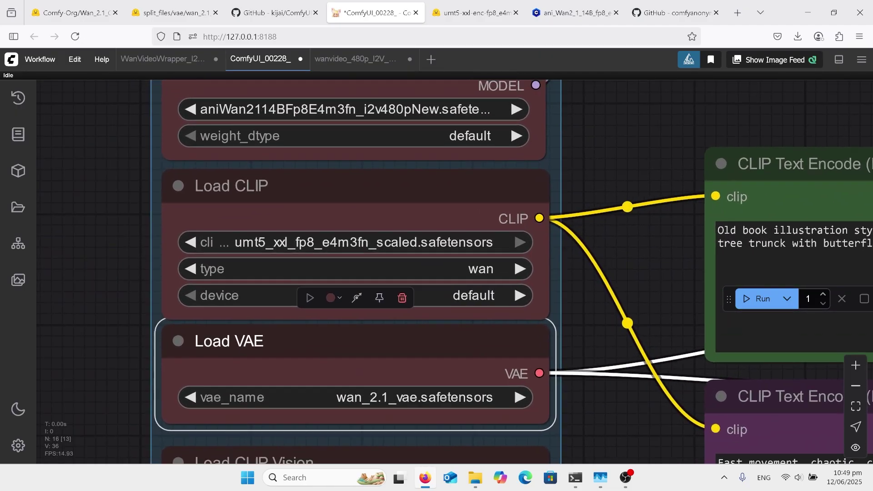
scroll(428, 236, "up", 2)
scroll(427, 236, "down", 1)
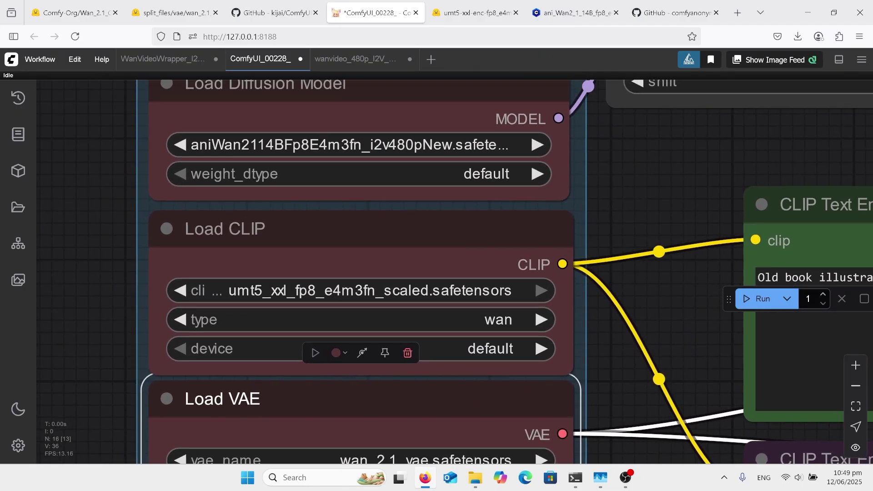
scroll(541, 410, "down", 2)
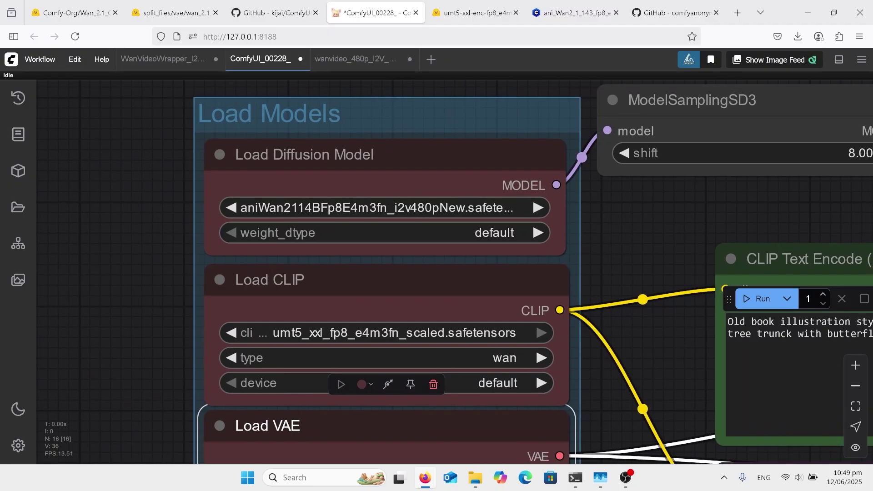
scroll(357, 205, "up", 3)
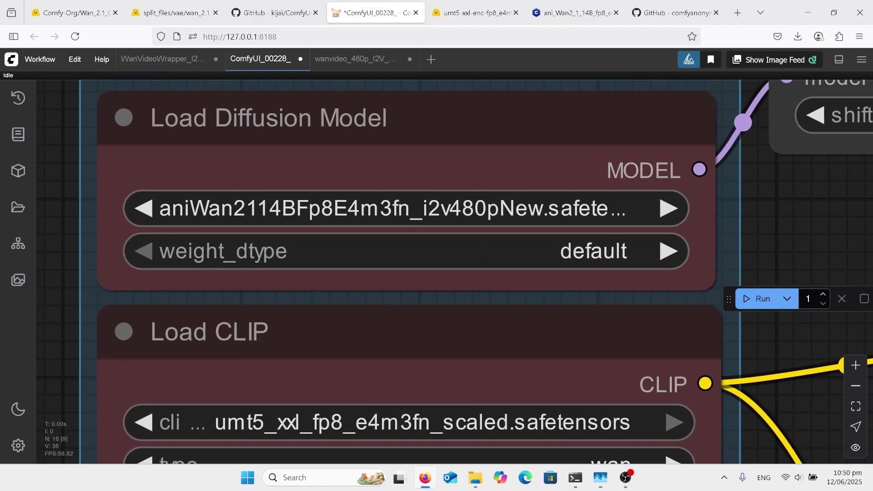
scroll(568, 190, "up", 2)
scroll(409, 298, "down", 4)
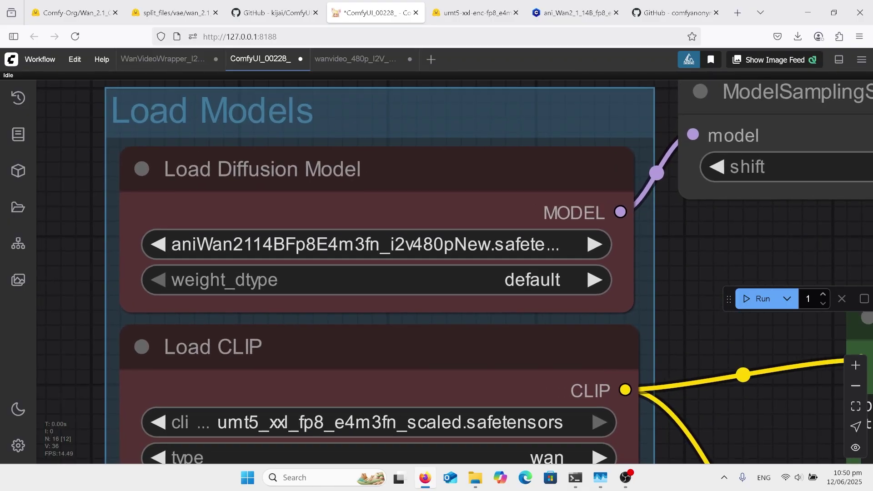
Shift the Load CLIP node slightly to the left within the Load Models group.
scroll(380, 305, "down", 1)
left_click(380, 304)
mouse_move(381, 337)
left_mouse_down()
mouse_move(324, 330)
mouse_move(367, 338)
left_mouse_up()
left_click_drag(655, 277, 563, 259)
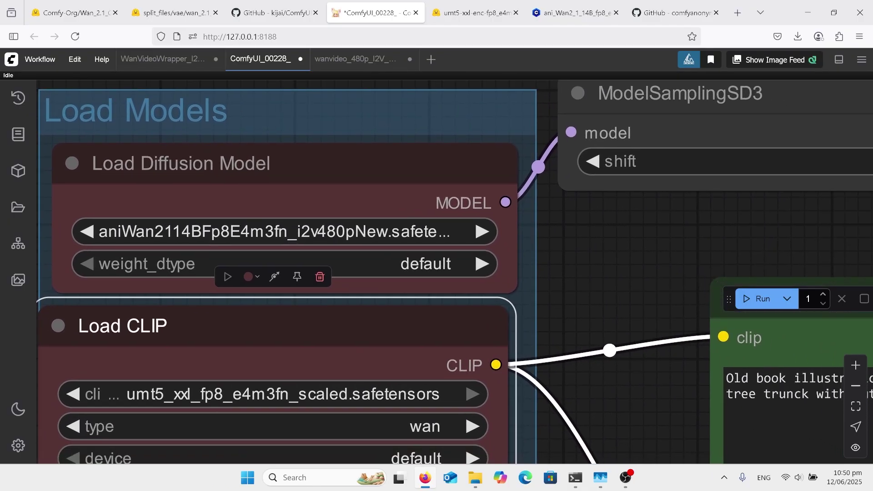
Examine the model chain from ModelSamplingSD3 through WanVideo Tea Cache and Patch Sage Attention KJ to CFGZeroStar.
scroll(141, 251, "down", 4)
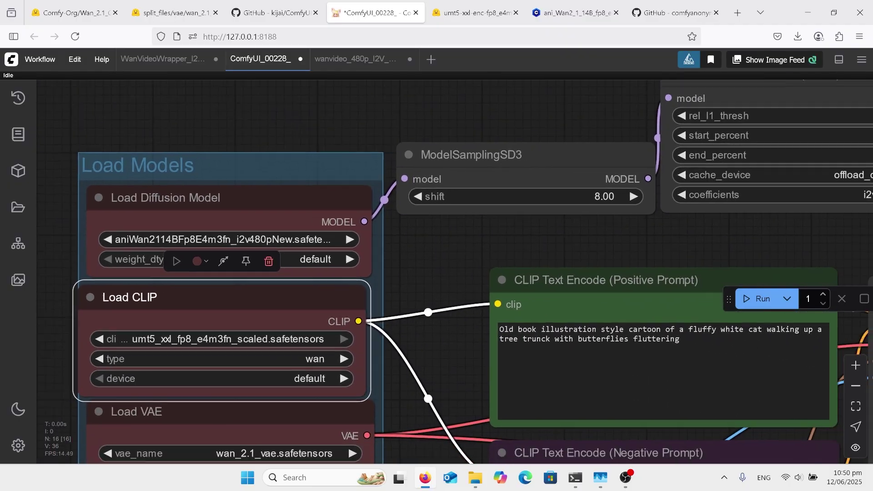
left_click_drag(446, 246, 331, 233)
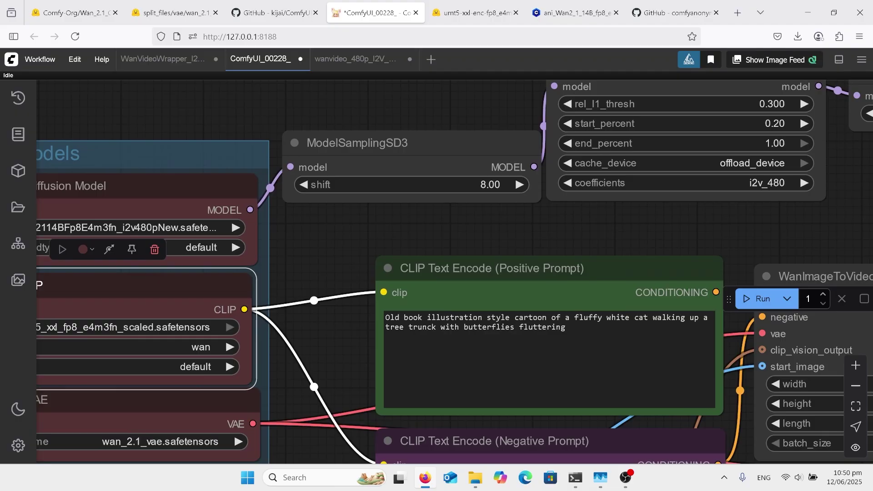
left_click_drag(455, 230, 364, 107)
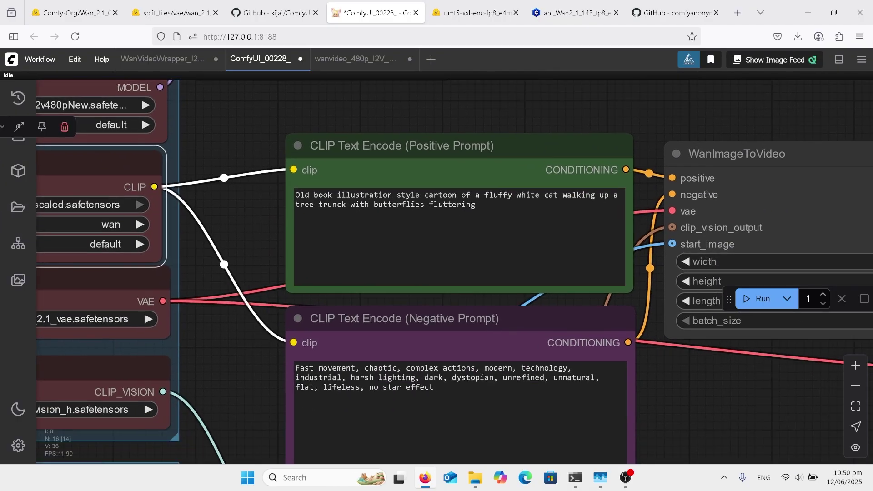
scroll(537, 236, "down", 10)
scroll(763, 233, "up", 3)
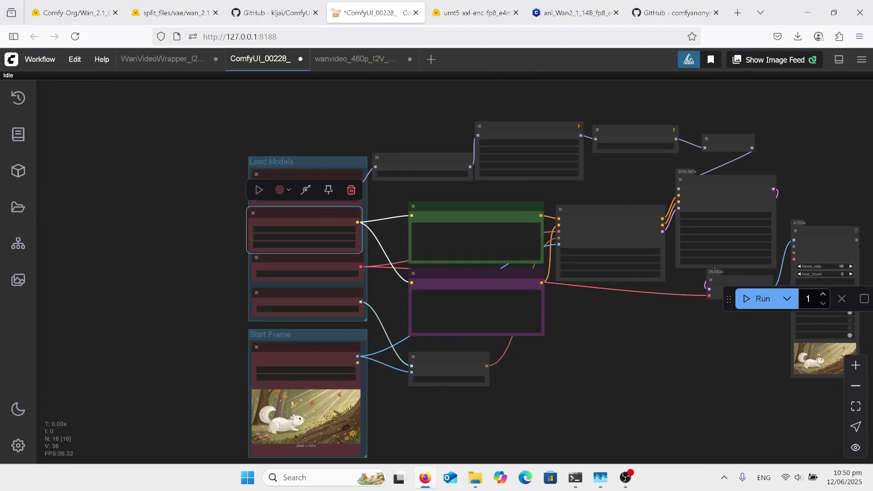
left_click_drag(623, 157, 587, 217)
scroll(524, 148, "up", 6)
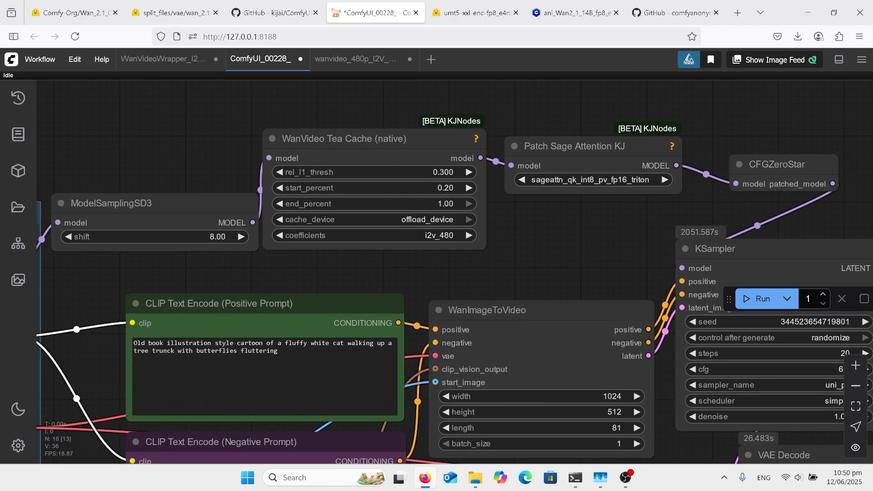
scroll(633, 214, "up", 3)
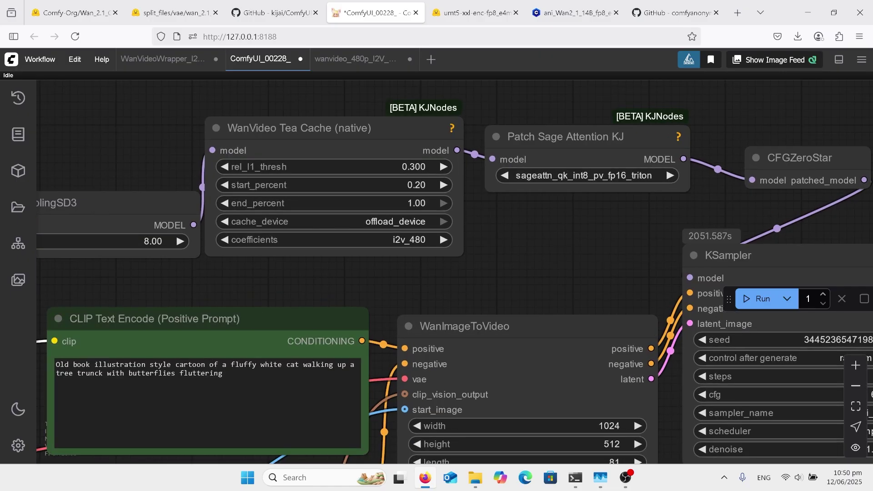
scroll(587, 214, "down", 1)
left_click_drag(554, 200, 542, 233)
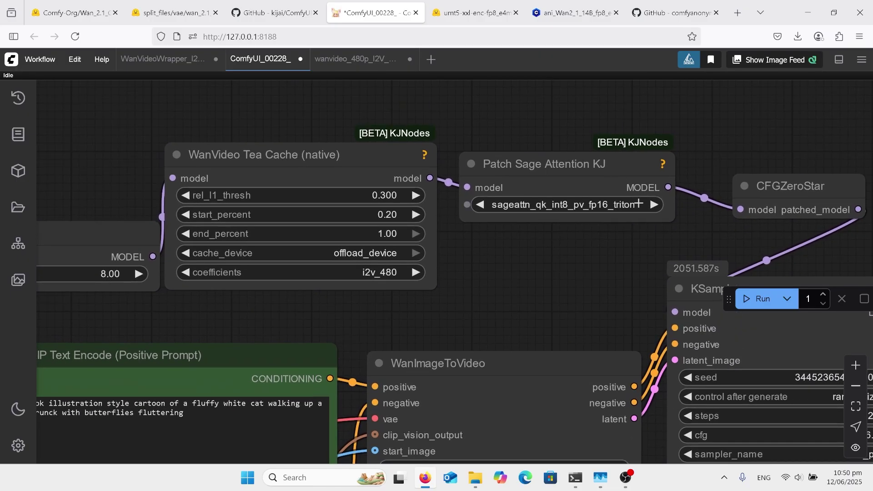
Bypass the Patch Sage Attention KJ node in the model chain.
left_click(586, 158)
right_click(583, 151)
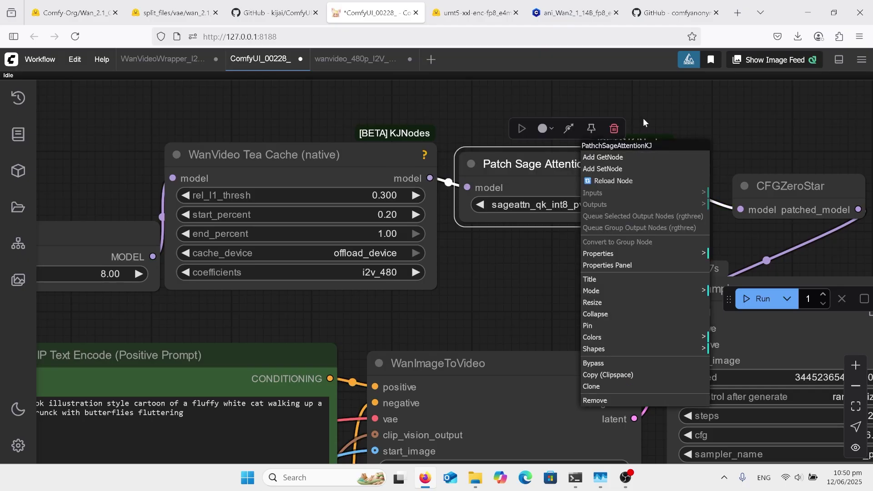
left_click(569, 136)
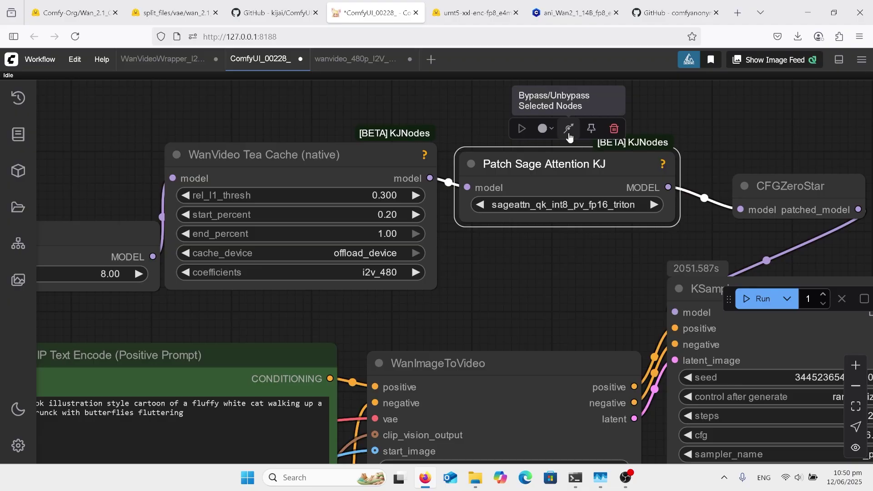
left_click(569, 136)
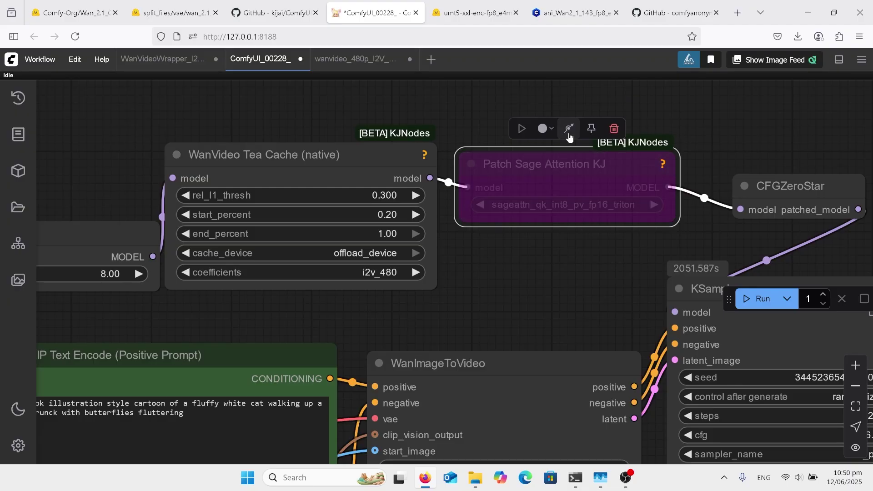
Bypass the WanVideo Tea Cache (native) node and switch it back on.
left_click(358, 156)
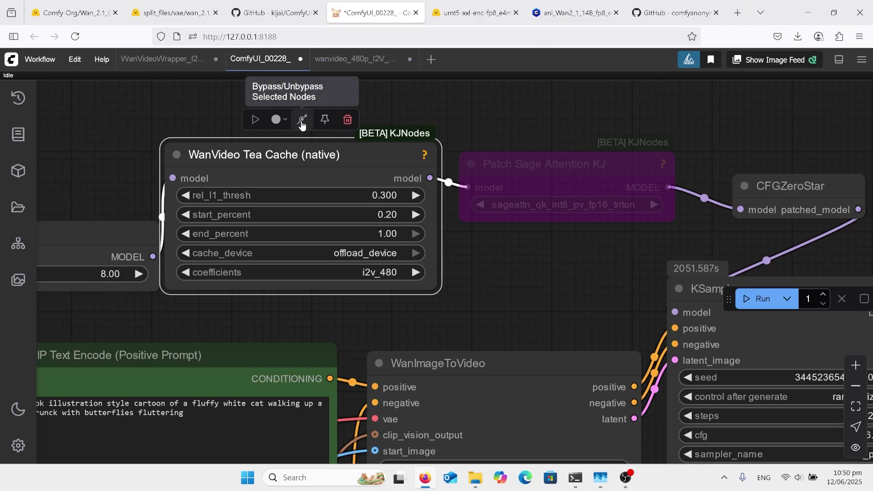
left_click(302, 122)
left_click(303, 122)
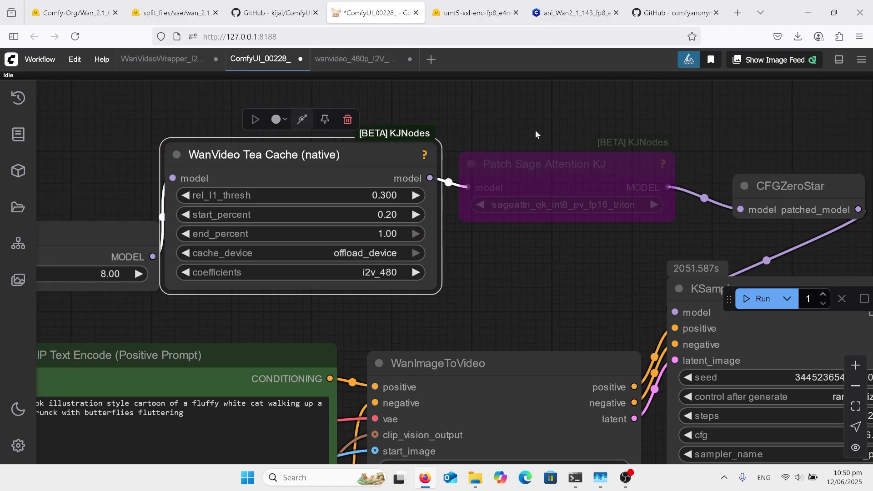
Remove the bypass from the Patch Sage Attention KJ node so it is active in the model chain.
left_click(560, 165)
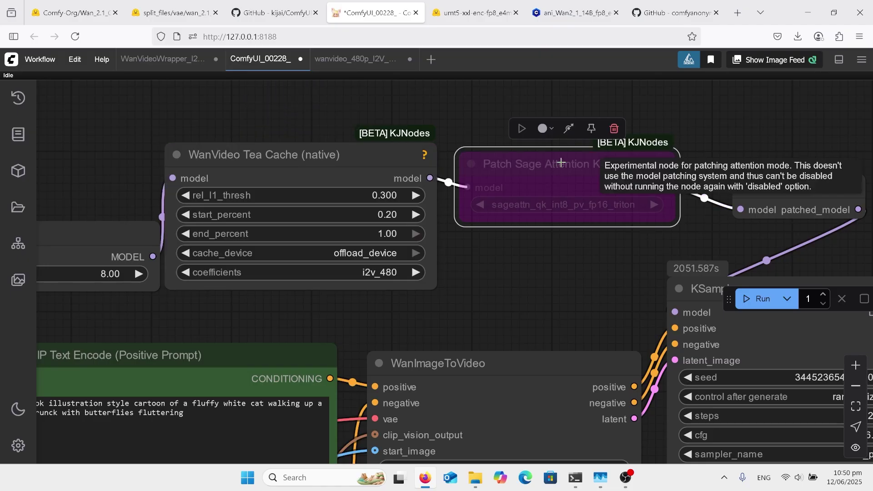
left_click(569, 128)
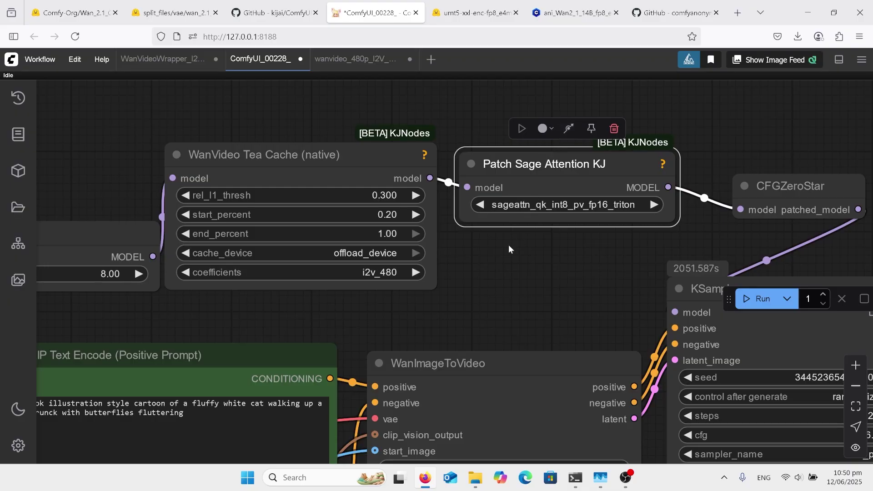
Examine the WanImageToVideo size and length, the KSampler settings, and the VAE Decode and Video Combine output nodes.
scroll(509, 249, "down", 3)
scroll(497, 348, "down", 6)
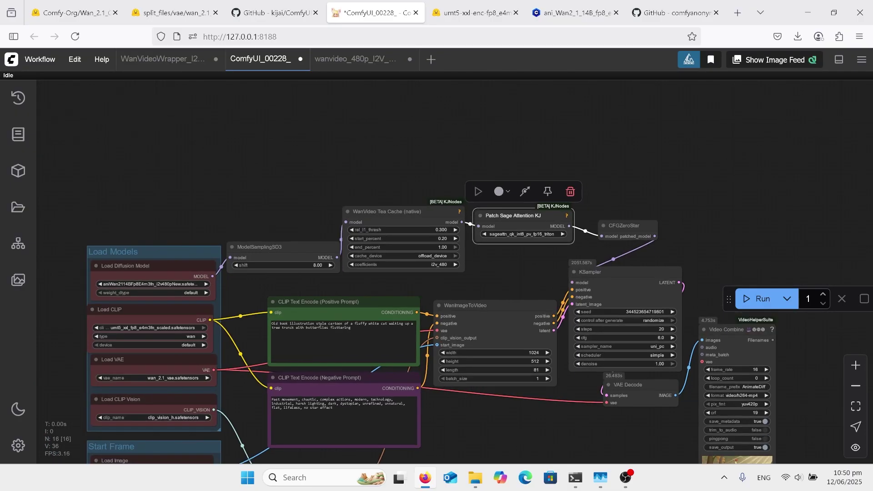
left_click(498, 332)
scroll(500, 340, "up", 7)
scroll(514, 341, "up", 1)
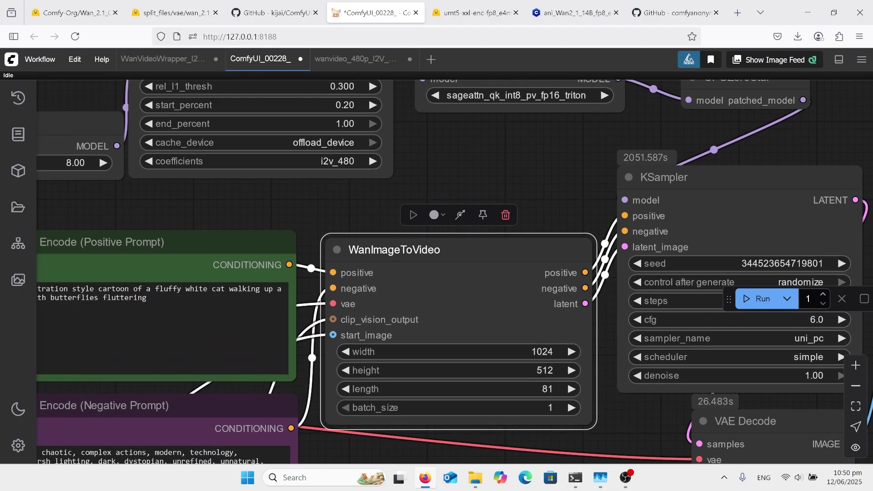
scroll(319, 164, "down", 3)
left_click_drag(455, 173, 325, 146)
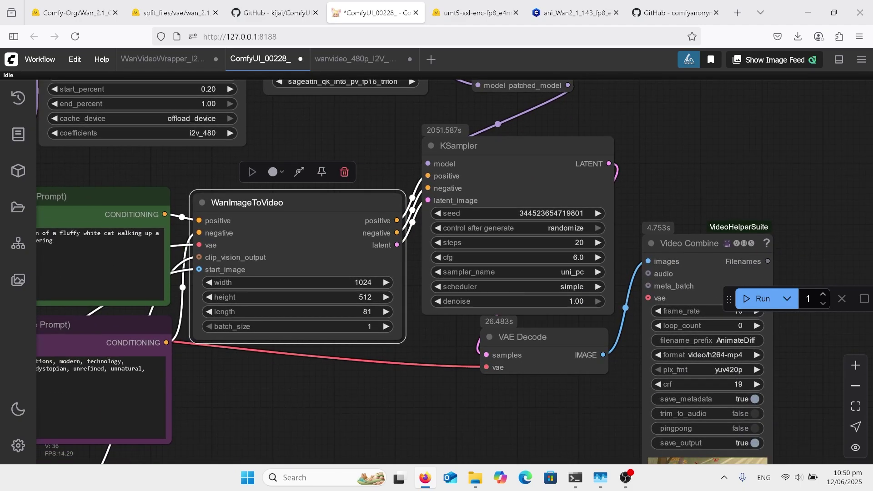
scroll(688, 441, "up", 2)
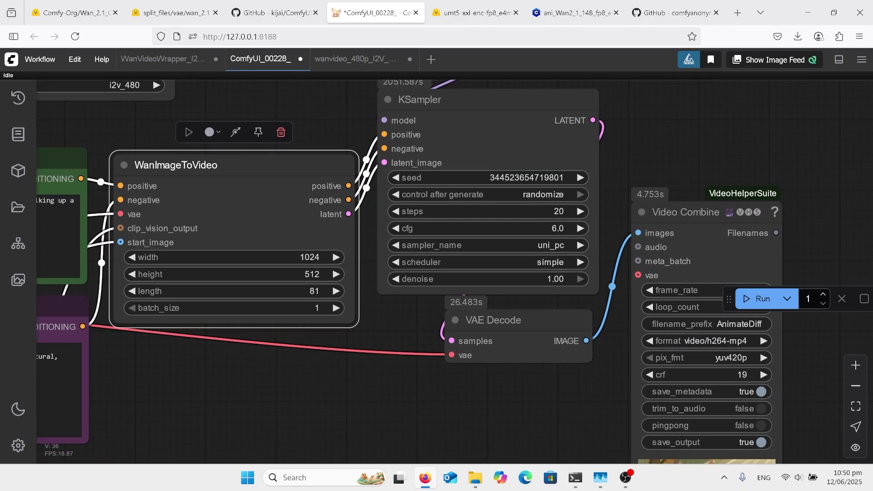
left_click_drag(795, 327, 683, 284)
scroll(654, 255, "down", 4)
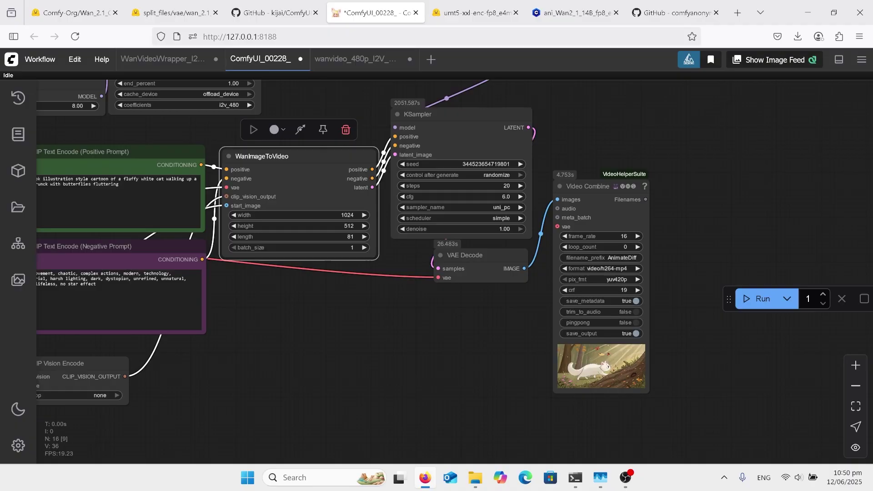
scroll(545, 219, "down", 6)
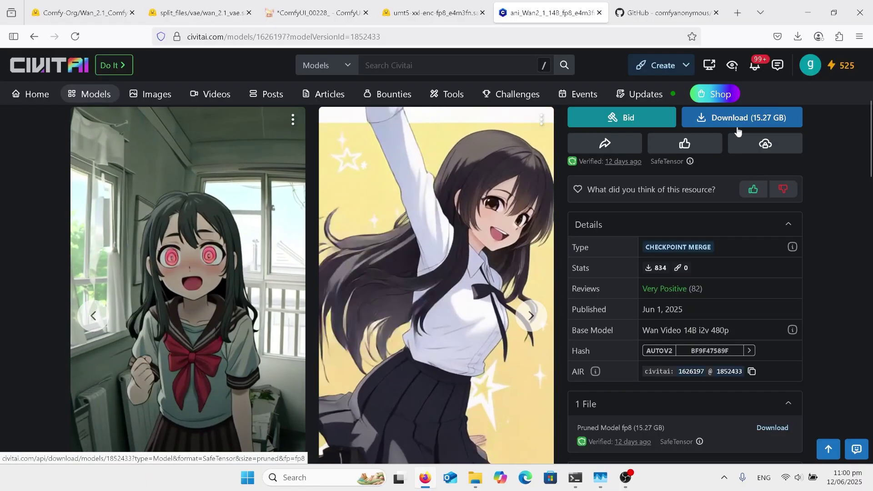
Switch to File Explorer to locate the diffusion_models folder for the Civitai checkpoint, and return to the browser.
left_click(475, 477)
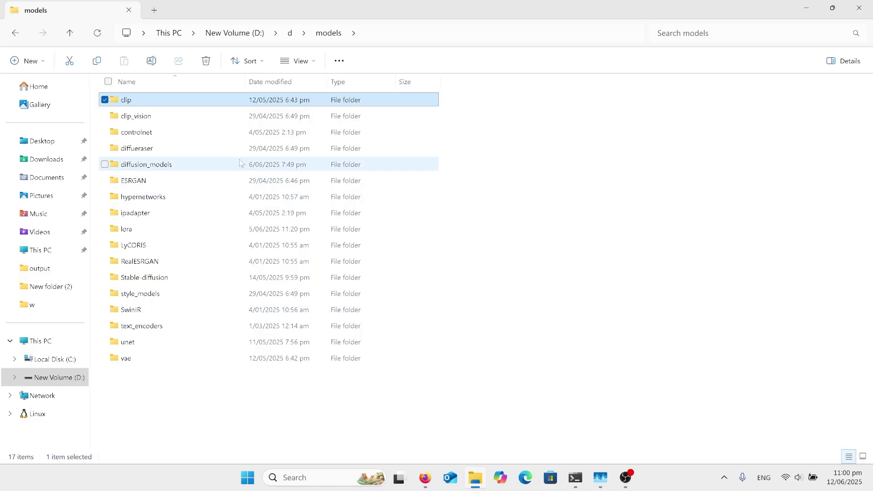
mouse_move(239, 160)
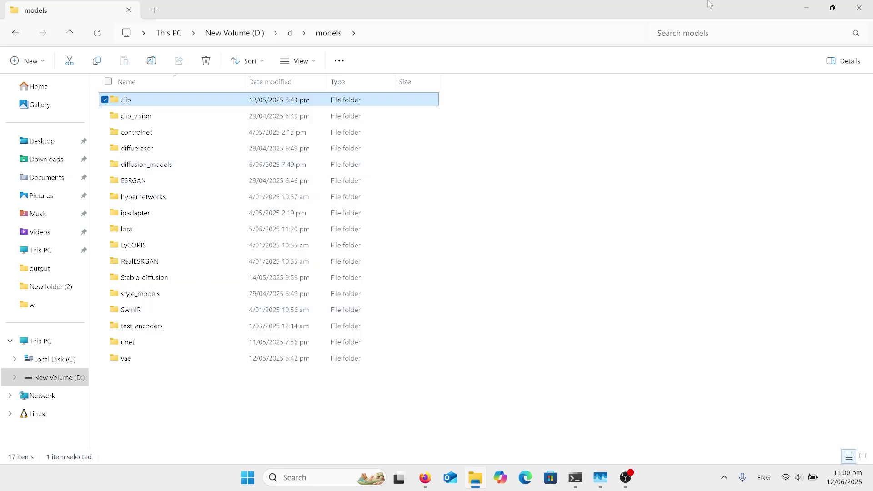
left_click(803, 7)
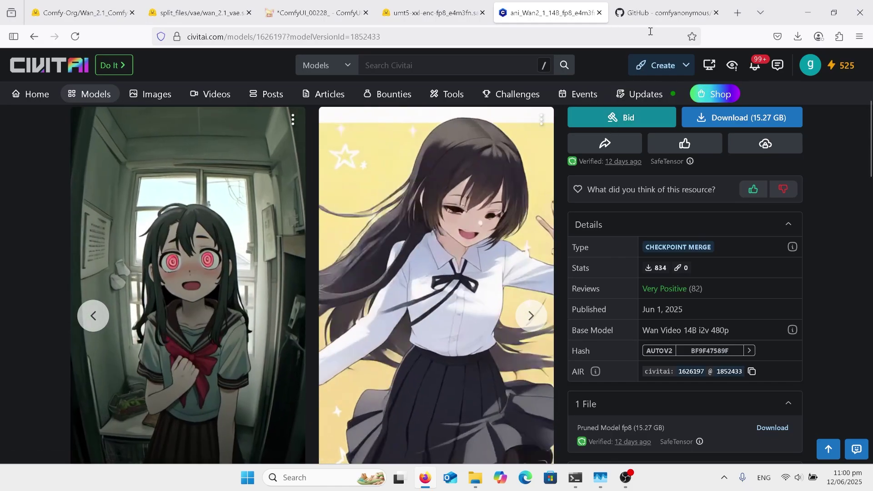
Review the file list and Get Started options on the ComfyUI GitHub page, and return to the workflow.
left_click(670, 15)
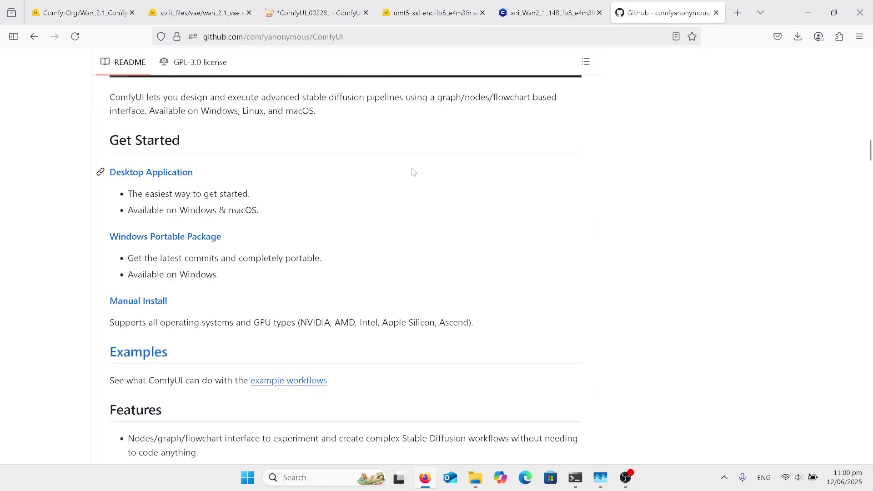
scroll(467, 173, "up", 20)
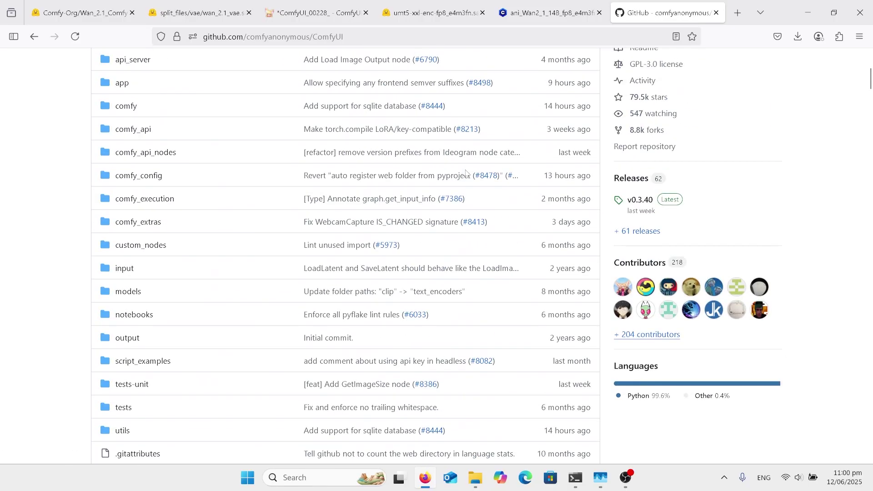
scroll(467, 174, "down", 20)
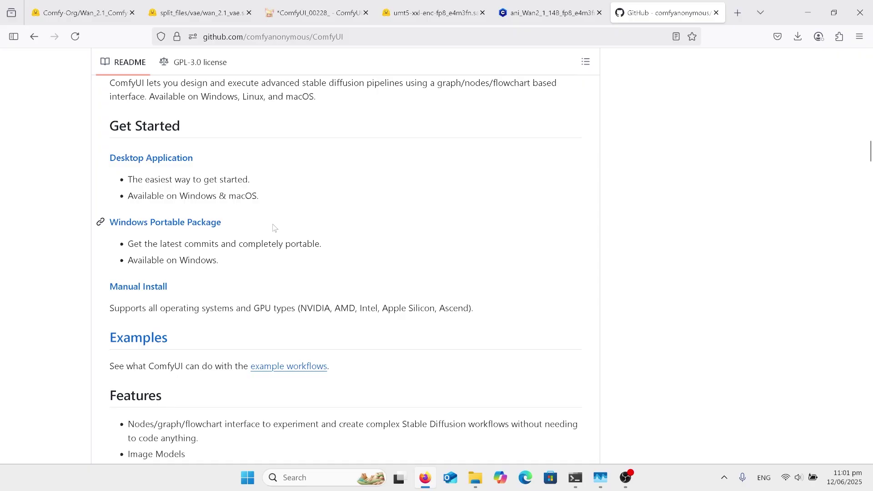
scroll(274, 228, "up", 10)
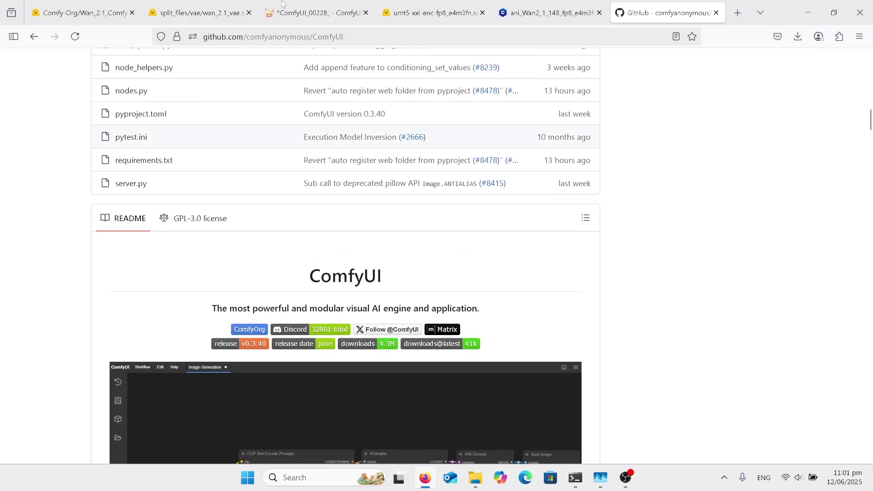
left_click(300, 9)
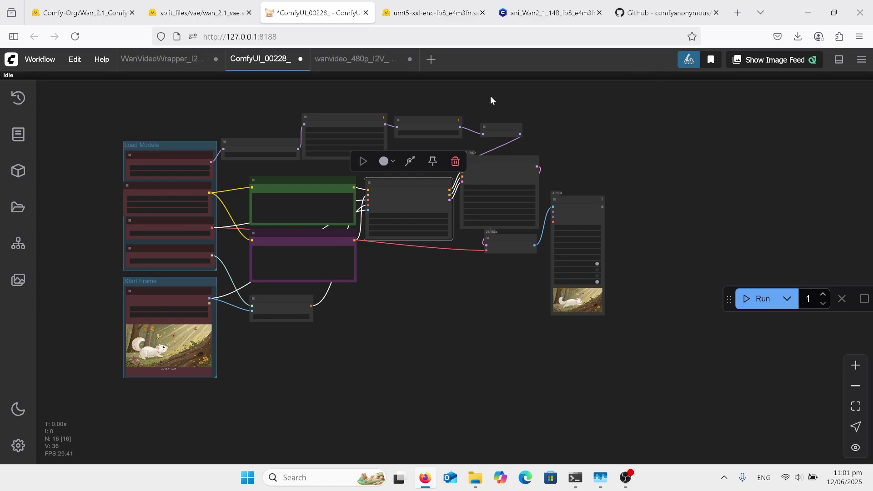
View the umt5-xxl-enc-fp8_e4m3fn.safetensors page on Hugging Face and check the local models/clip folder where it belongs.
left_click(447, 15)
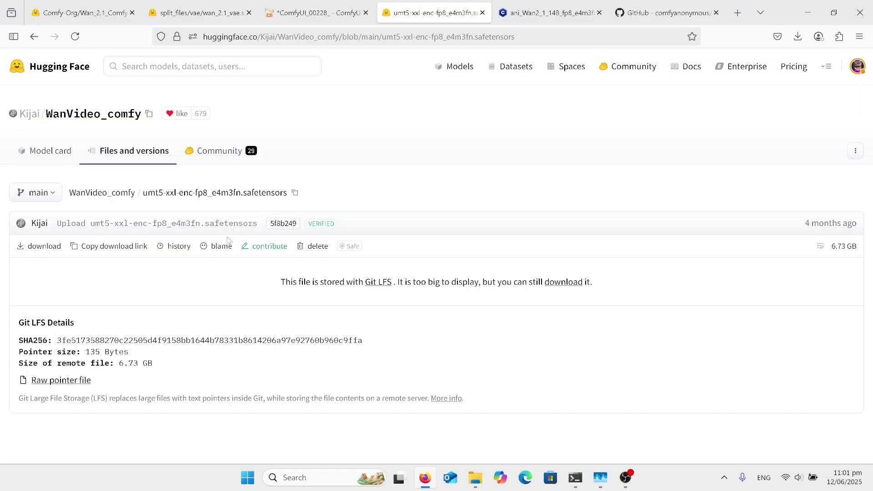
left_click(476, 478)
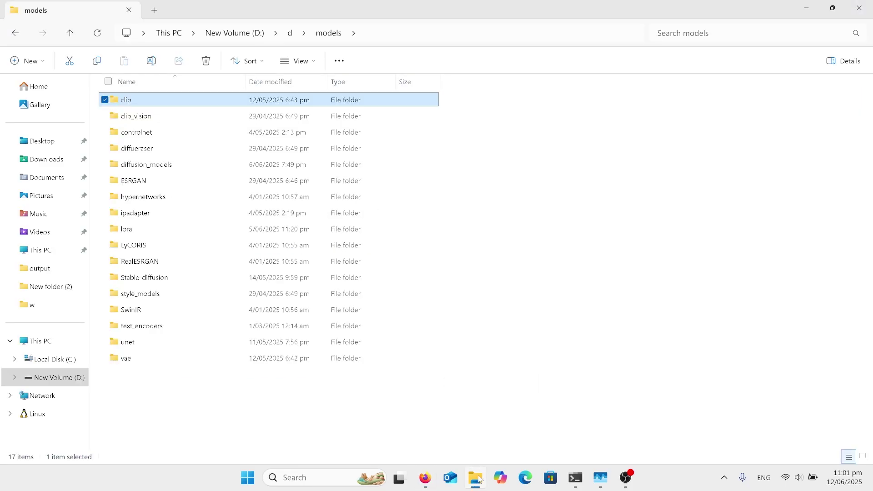
double_click(228, 97)
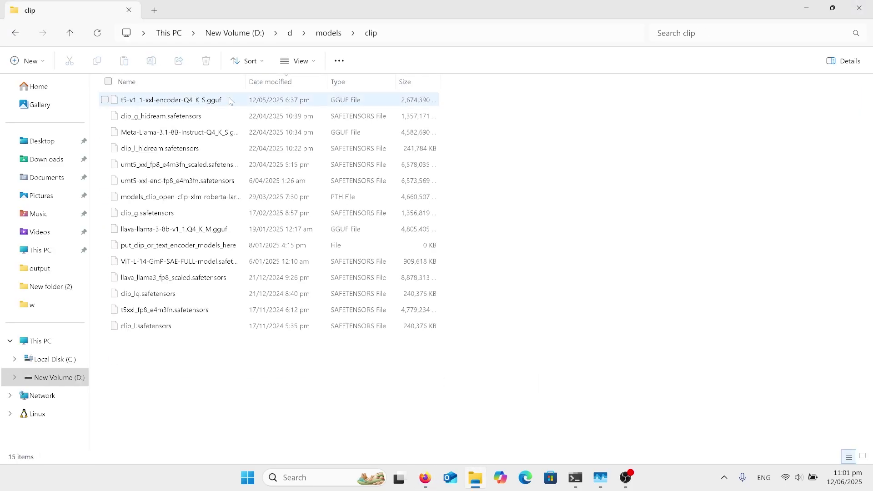
left_click(69, 32)
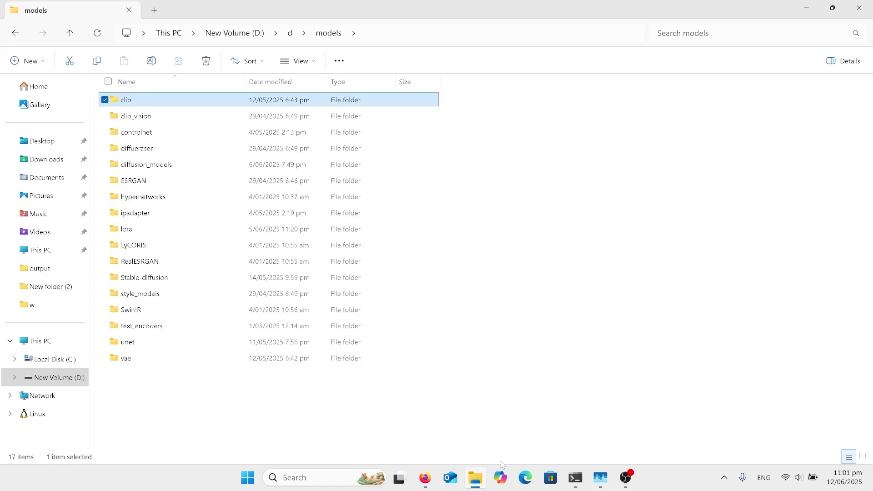
left_click(425, 478)
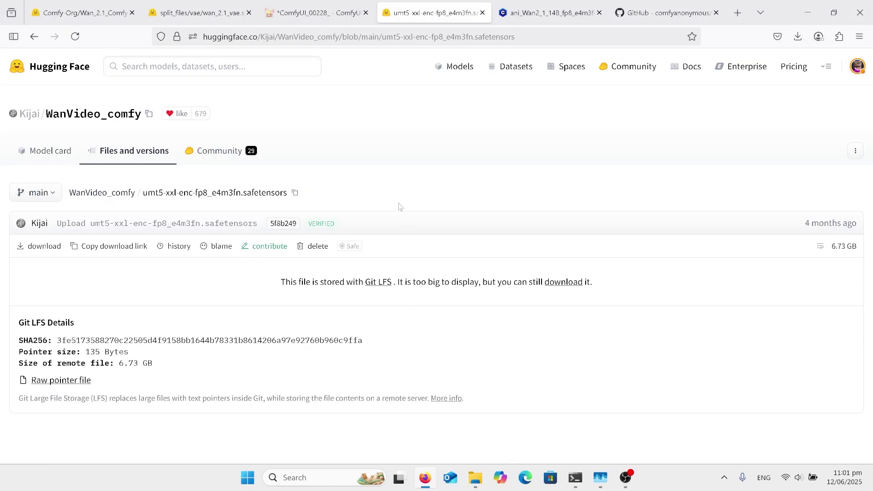
View the clip_vision_h.safetensors listing on Hugging Face and check the contents of the local models/clip_vision folder.
left_click(91, 18)
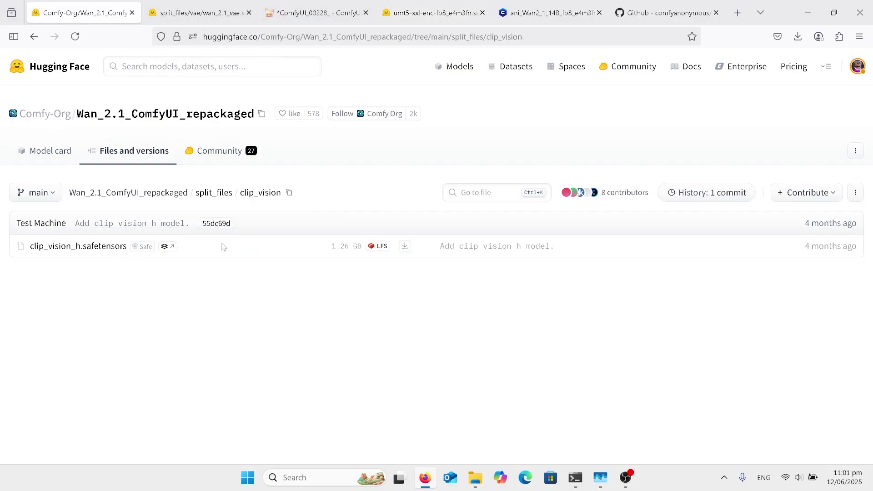
left_click(473, 477)
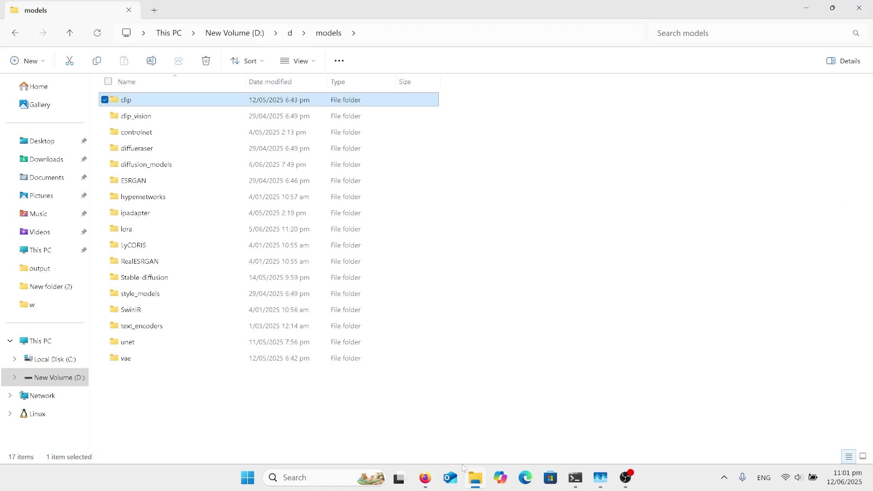
left_click(169, 116)
double_click(169, 116)
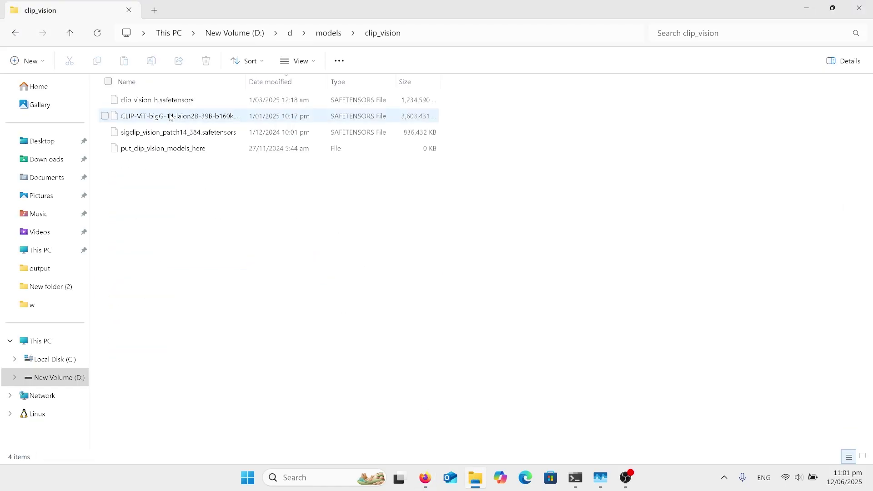
left_click(69, 32)
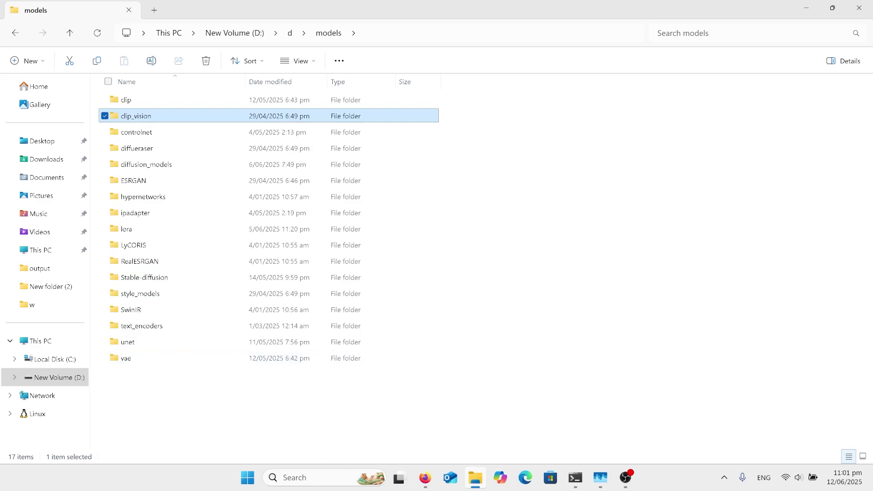
left_click(425, 479)
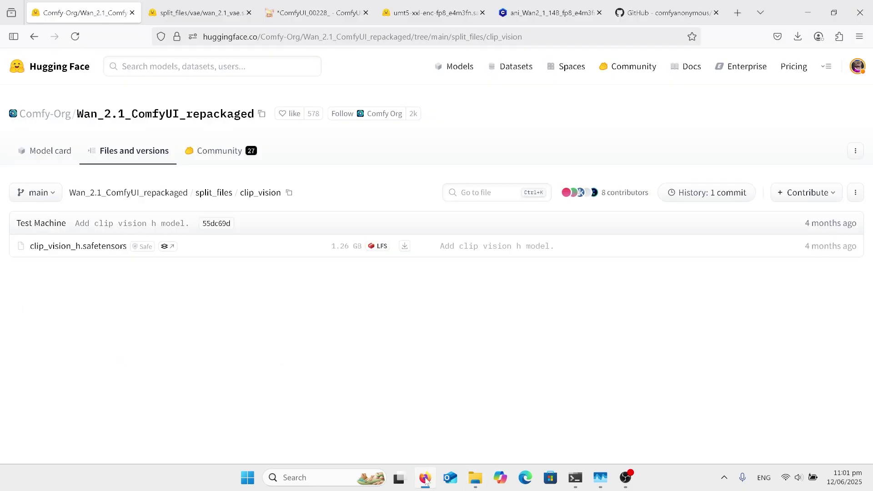
View the wan_2.1_vae.safetensors page on Hugging Face and locate the vae folder among the local model folders.
left_click(214, 8)
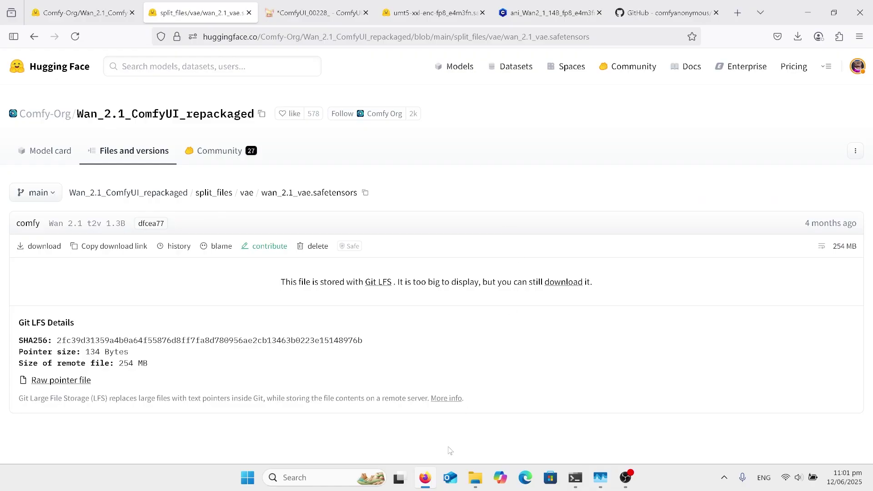
left_click(426, 478)
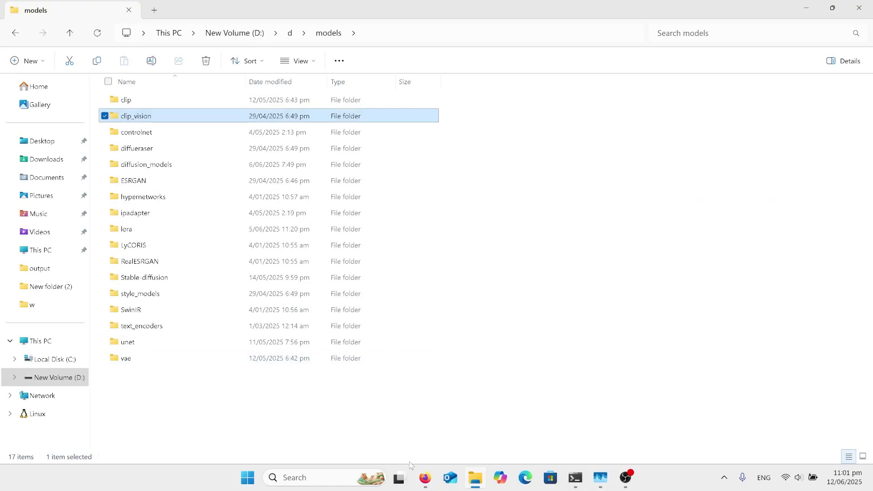
left_click(425, 477)
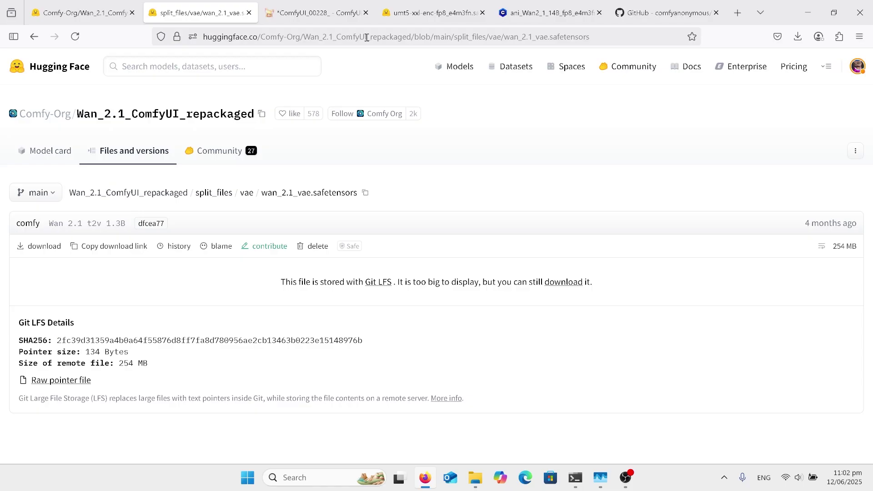
Return to the ComfyUI workflow and examine the Load CLIP, Load VAE and Load CLIP Vision nodes beside the prompts.
left_click(319, 12)
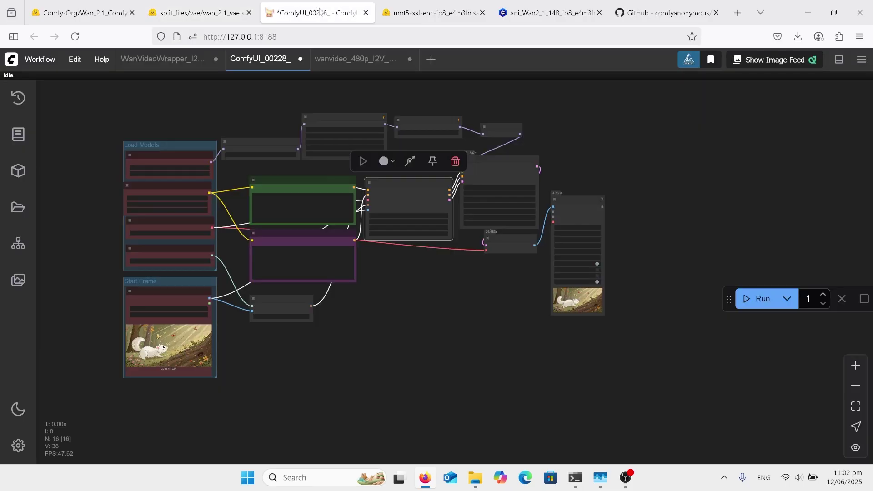
scroll(202, 238, "up", 5)
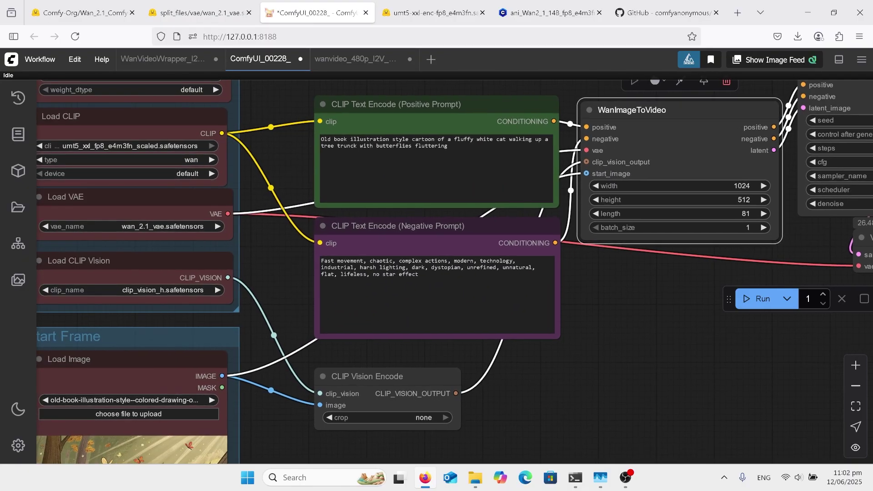
scroll(273, 264, "up", 2)
left_click_drag(273, 264, 423, 267)
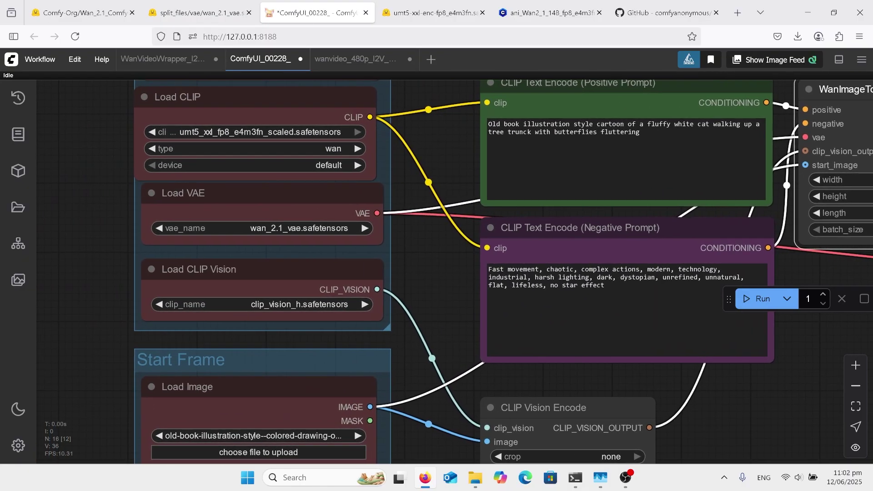
scroll(191, 138, "up", 2)
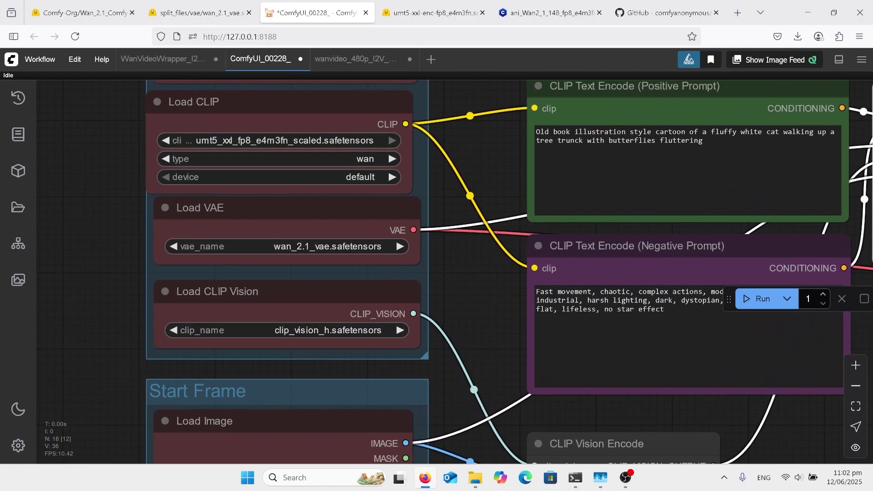
Examine the Load VAE and Load CLIP Vision model selections and the Load Image node in the Start Frame group.
scroll(384, 312, "up", 3)
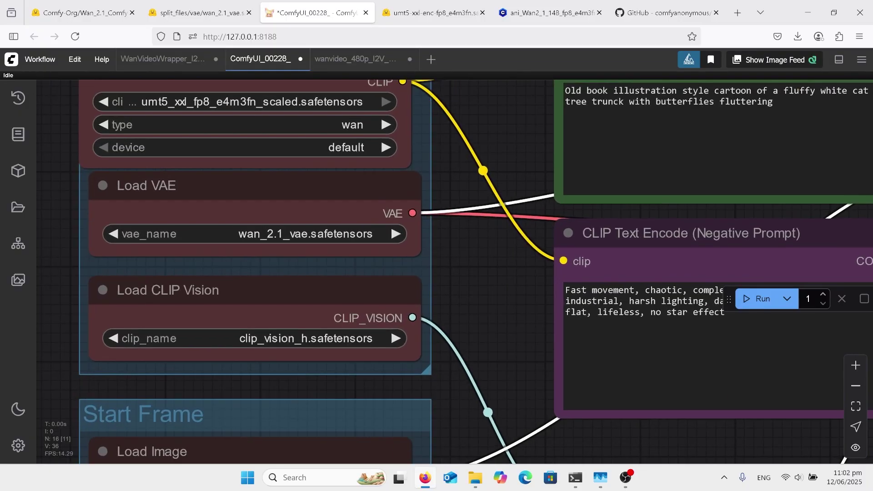
scroll(384, 312, "up", 1)
left_click_drag(384, 312, 404, 289)
scroll(436, 282, "down", 1)
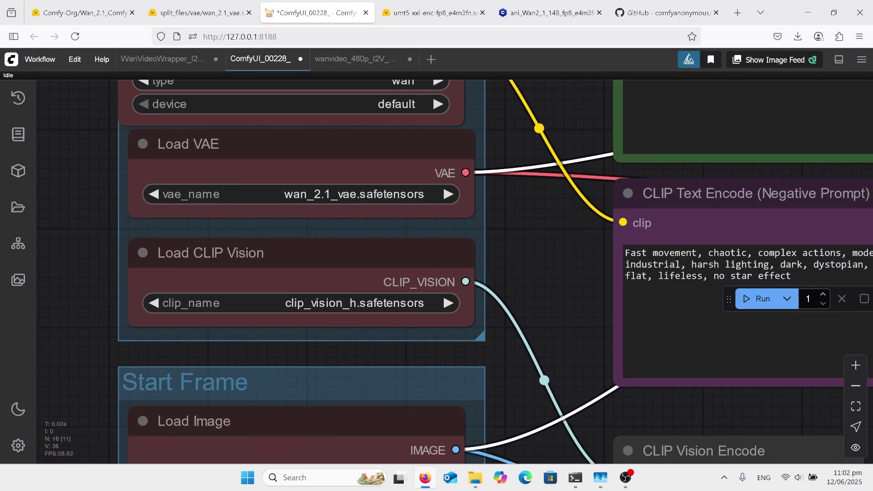
scroll(436, 282, "up", 2)
scroll(433, 193, "down", 5)
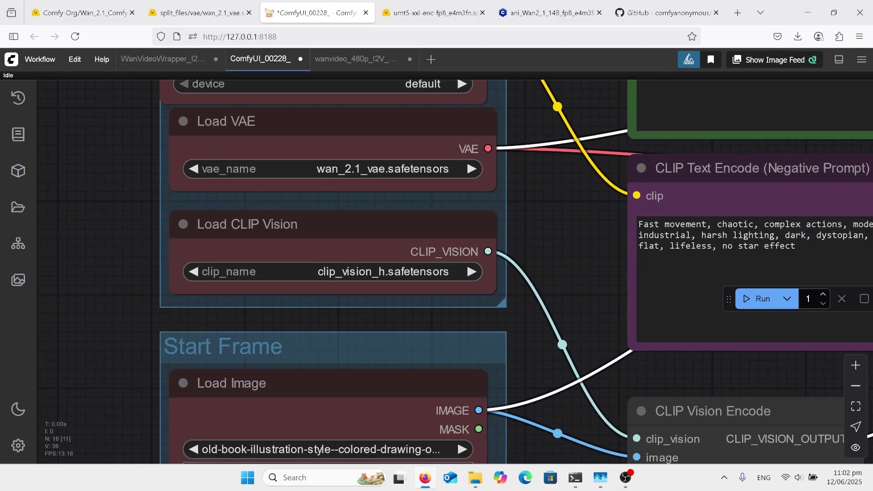
scroll(496, 437, "up", 1)
scroll(386, 282, "down", 6)
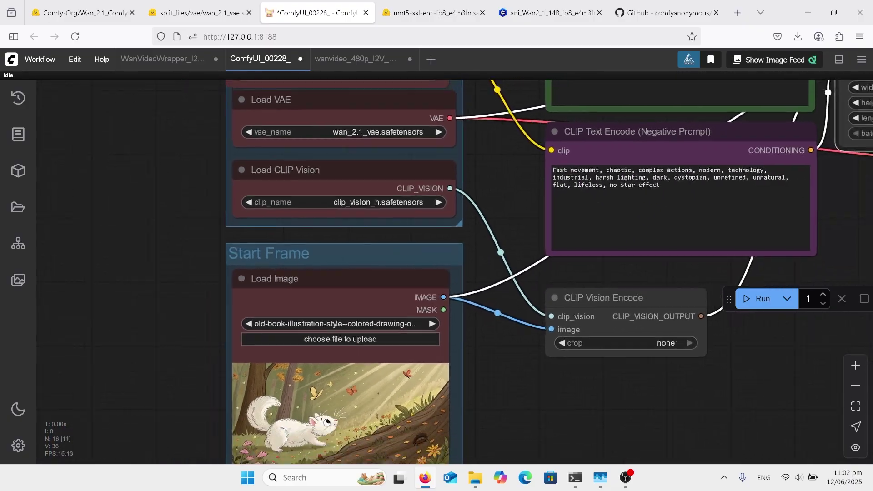
Review the whole workflow layout, from the Load Models and Start Frame groups through to the video output node.
left_click(319, 300)
left_click_drag(432, 273, 334, 359)
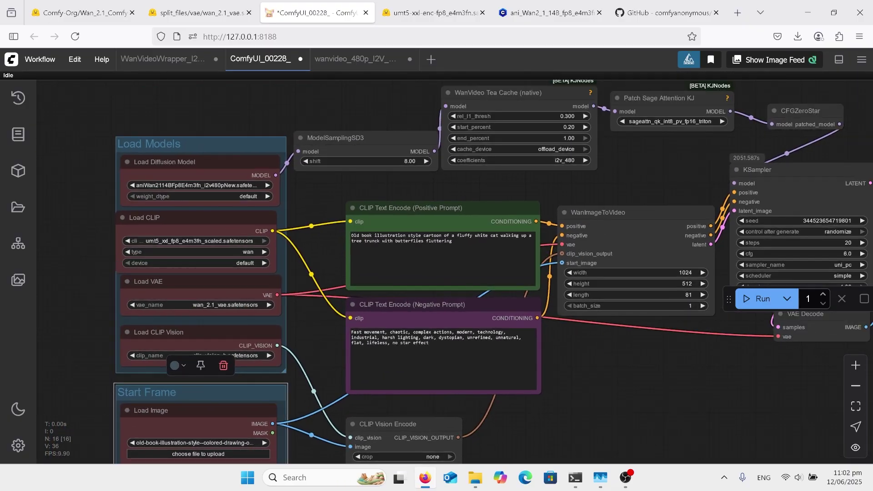
scroll(335, 359, "down", 2)
scroll(364, 327, "up", 1)
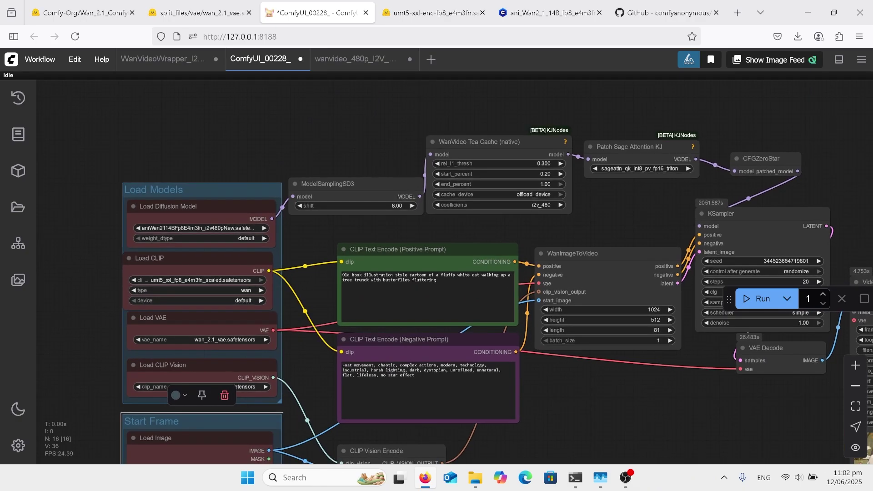
left_click_drag(318, 330, 299, 291)
scroll(318, 309, "down", 1)
scroll(523, 364, "up", 1)
scroll(437, 273, "down", 4)
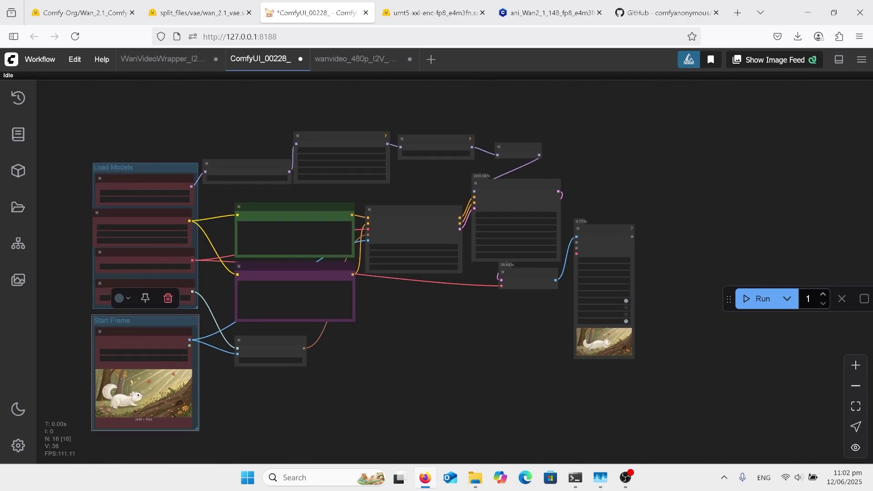
Select the WanImageToVideo node and view its settings alongside the KSampler, VAE Decode and Video Combine nodes.
left_click(413, 228)
scroll(537, 370, "up", 5)
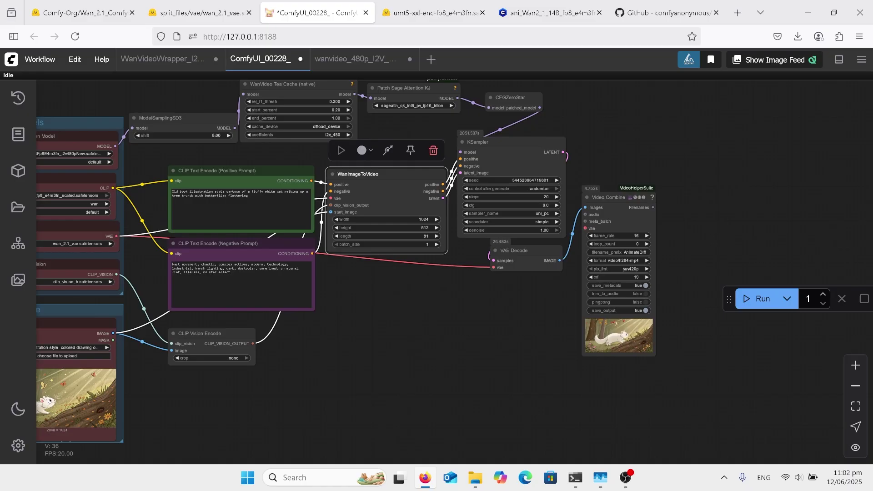
left_click_drag(537, 370, 485, 363)
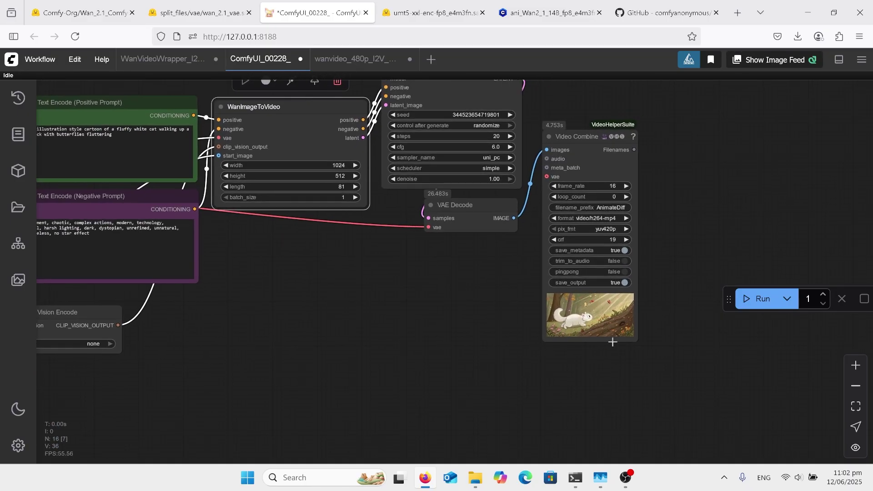
Check the execution time in the logs, close them, and inspect the cat animation in the Video Combine preview.
left_click(839, 60)
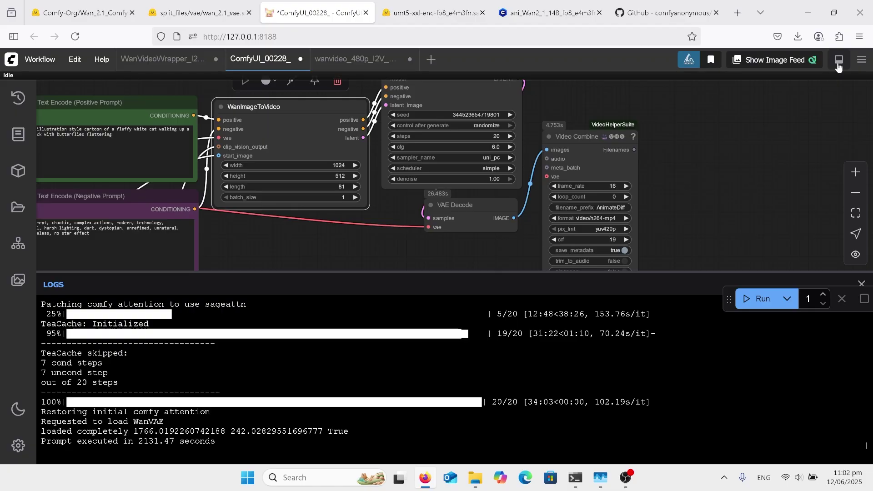
left_click(861, 285)
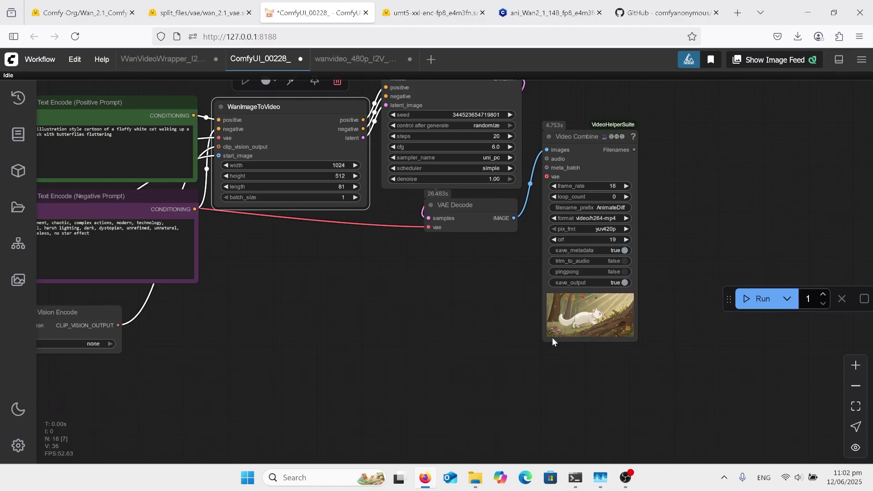
scroll(552, 338, "up", 6)
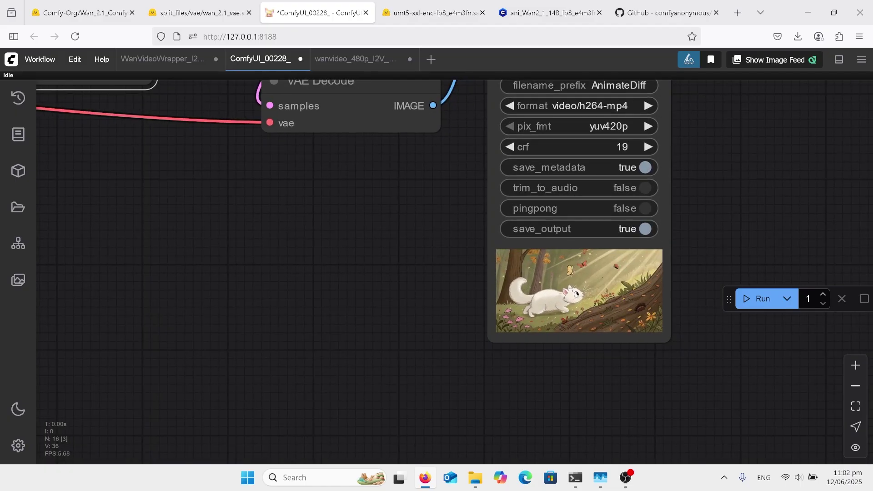
scroll(618, 318, "up", 5)
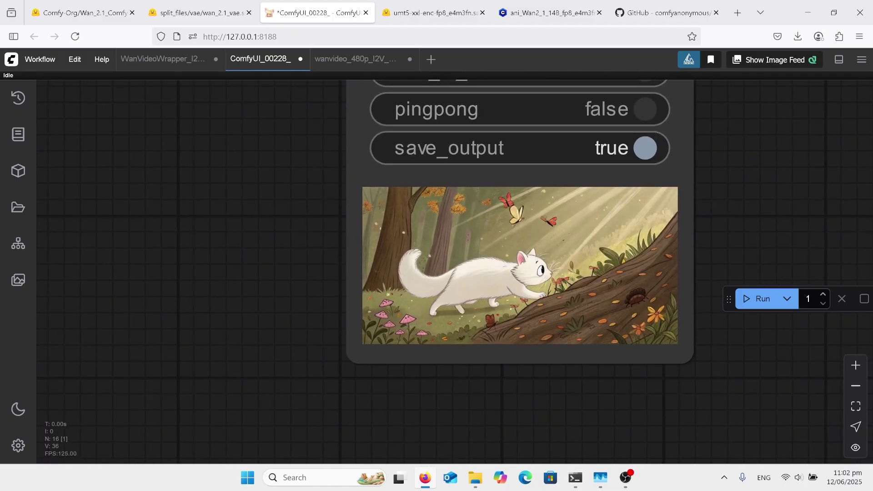